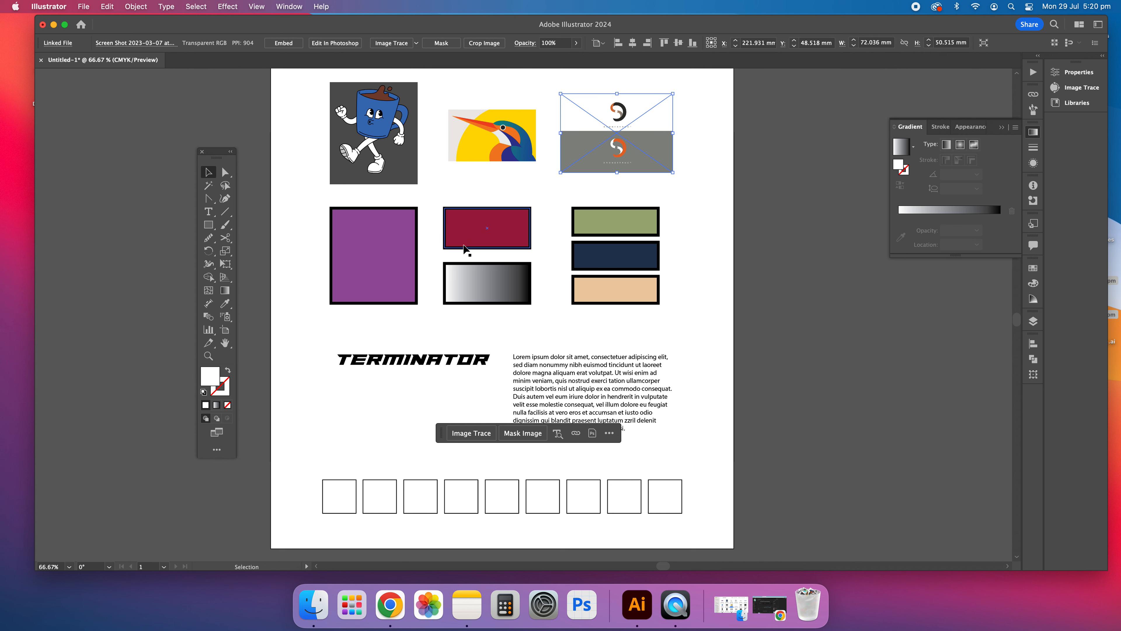
Step: Sample the yellow background of the kingfisher image with the Eyedropper, inspect the fill in the color picker, and close it without changes
left_click(227, 305)
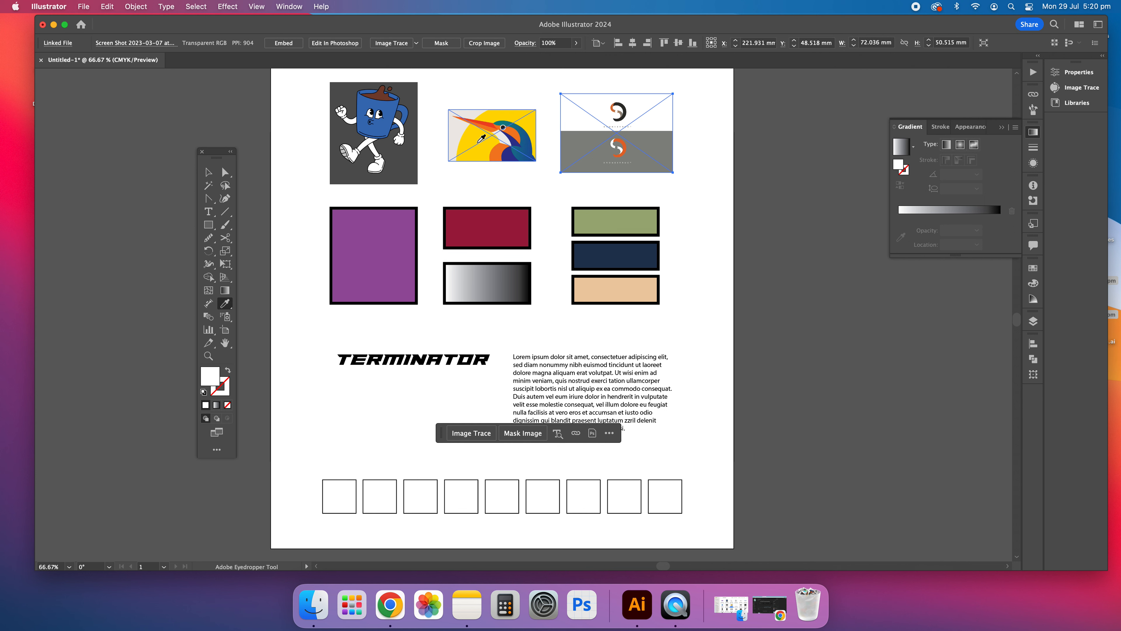
scroll(472, 147, "up", 1)
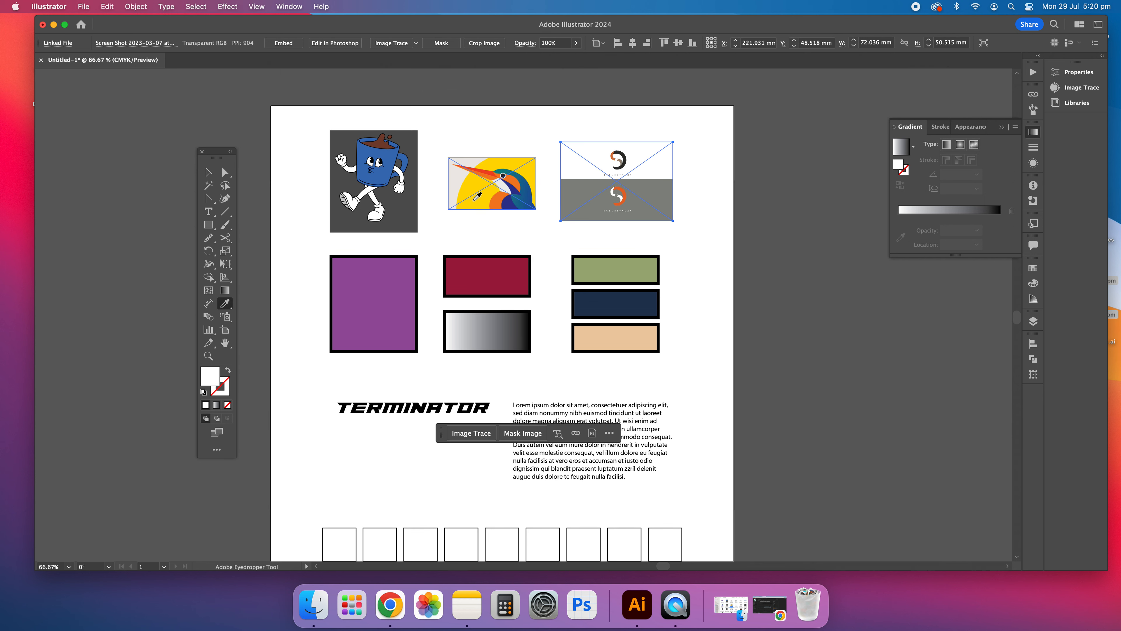
left_click(477, 153)
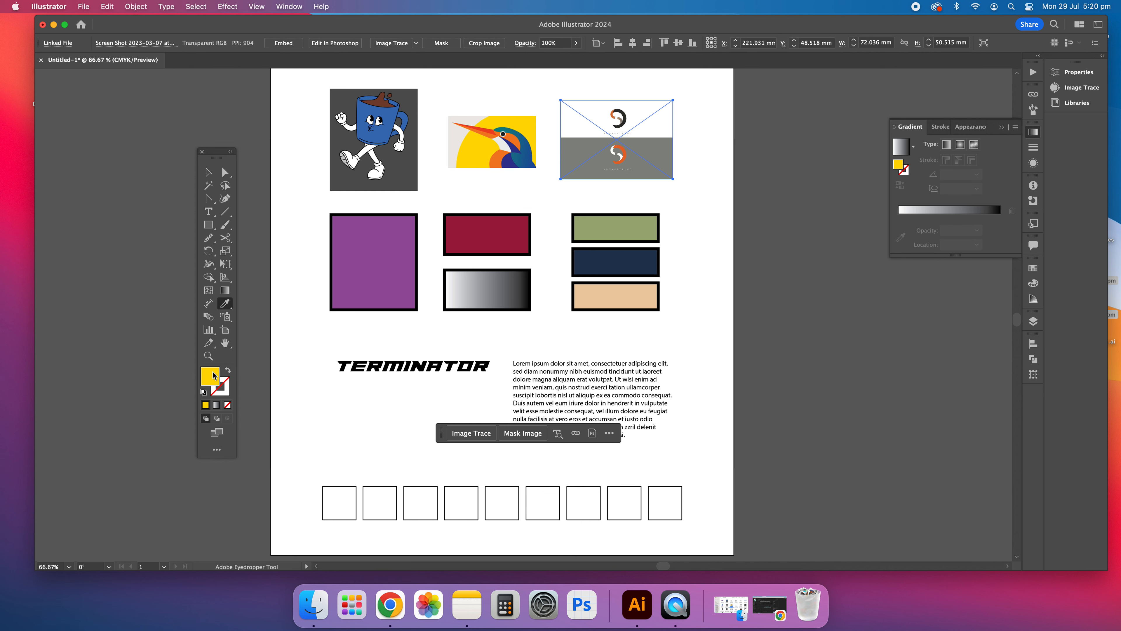
double_click(211, 378)
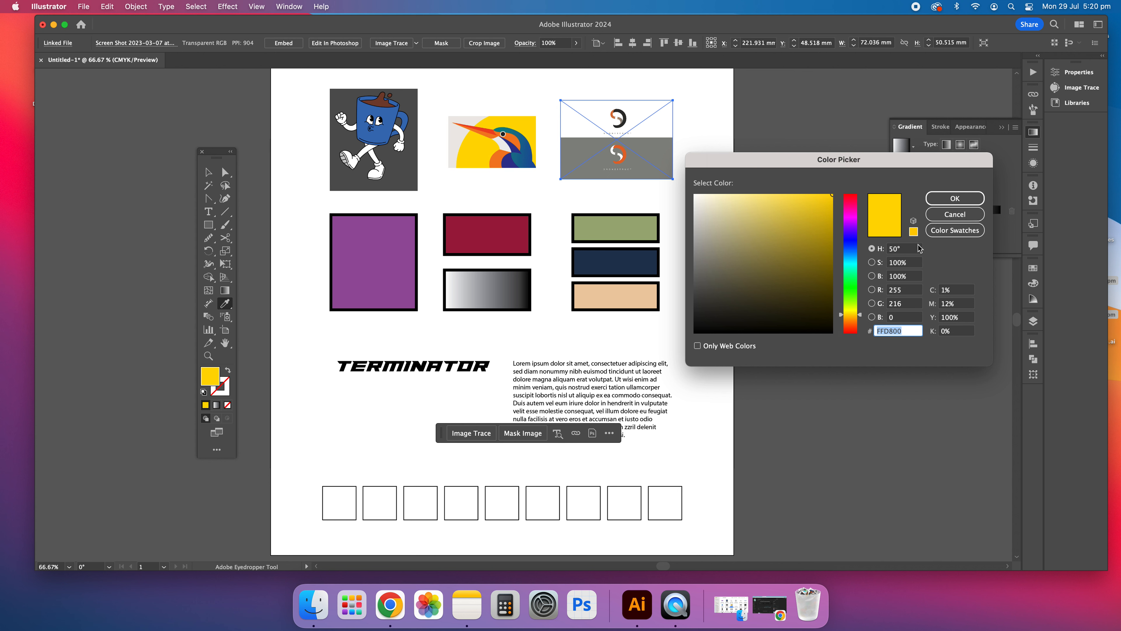
left_click(946, 213)
Step: Deselect the logo image, sample the orange-red of the kingfisher's beak with the Eyedropper, and apply it to the first empty square
left_click(207, 184)
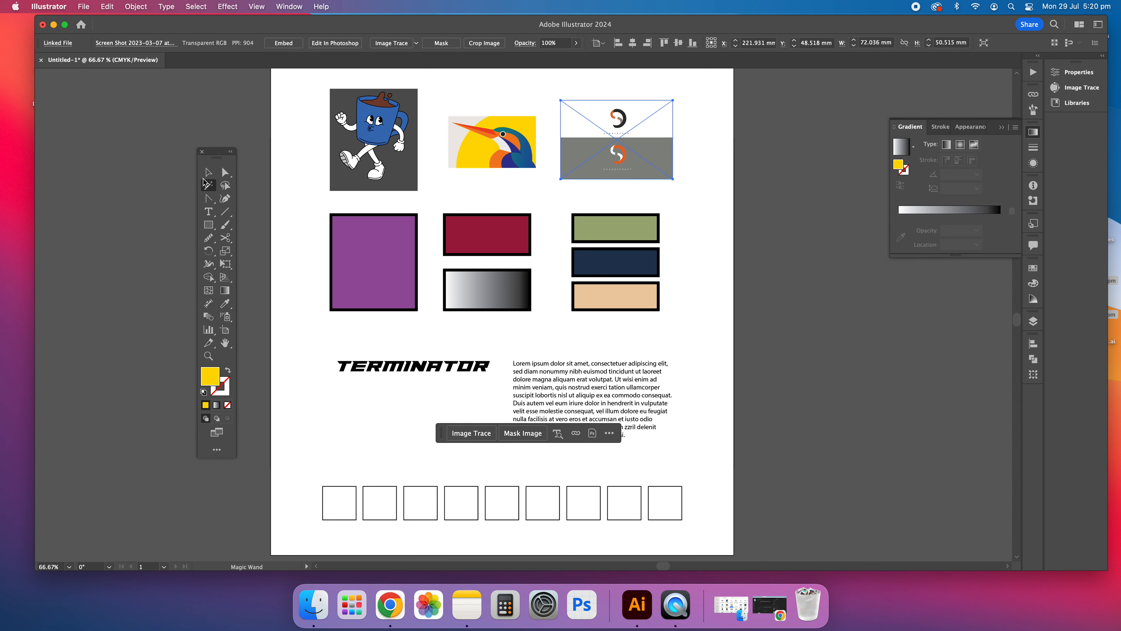
left_click(208, 173)
left_click(365, 421)
left_click(227, 305)
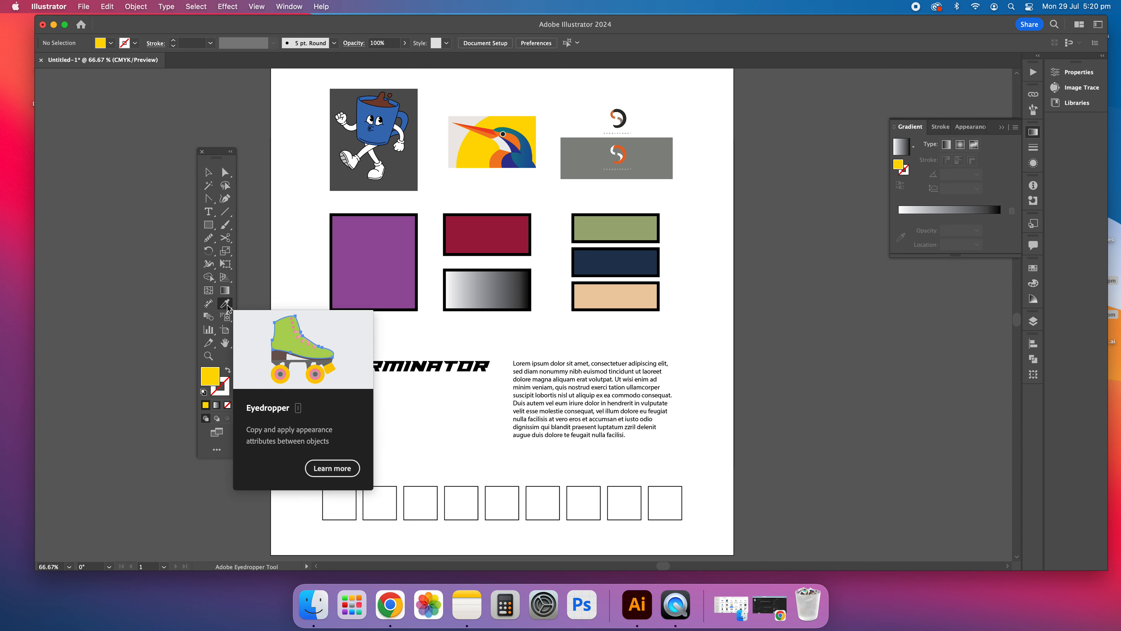
left_click(486, 129)
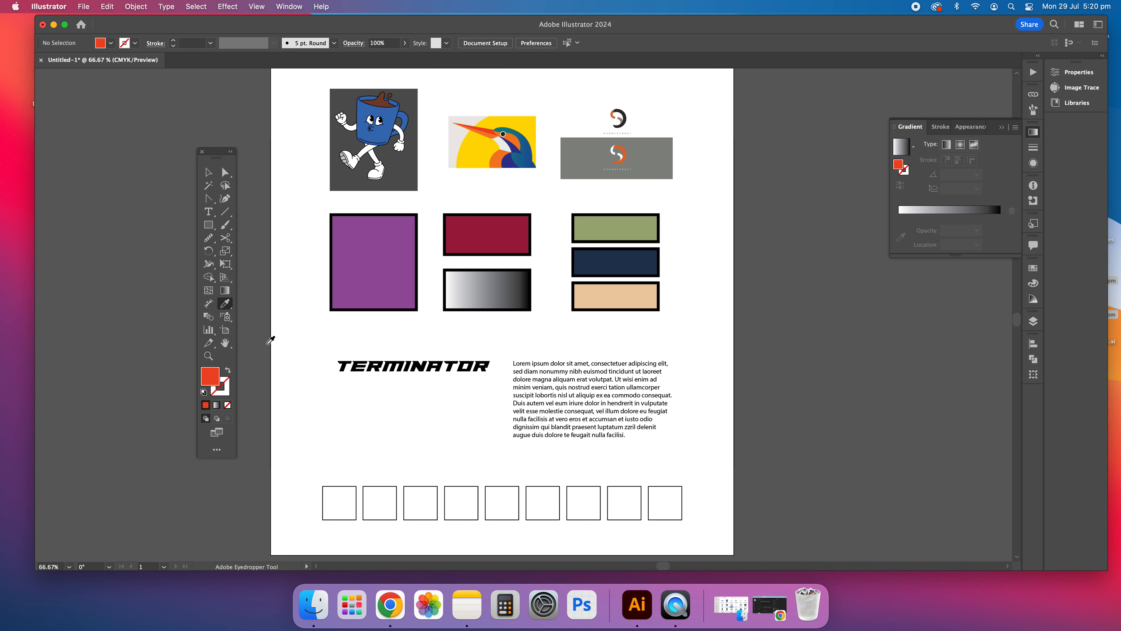
left_click(337, 494)
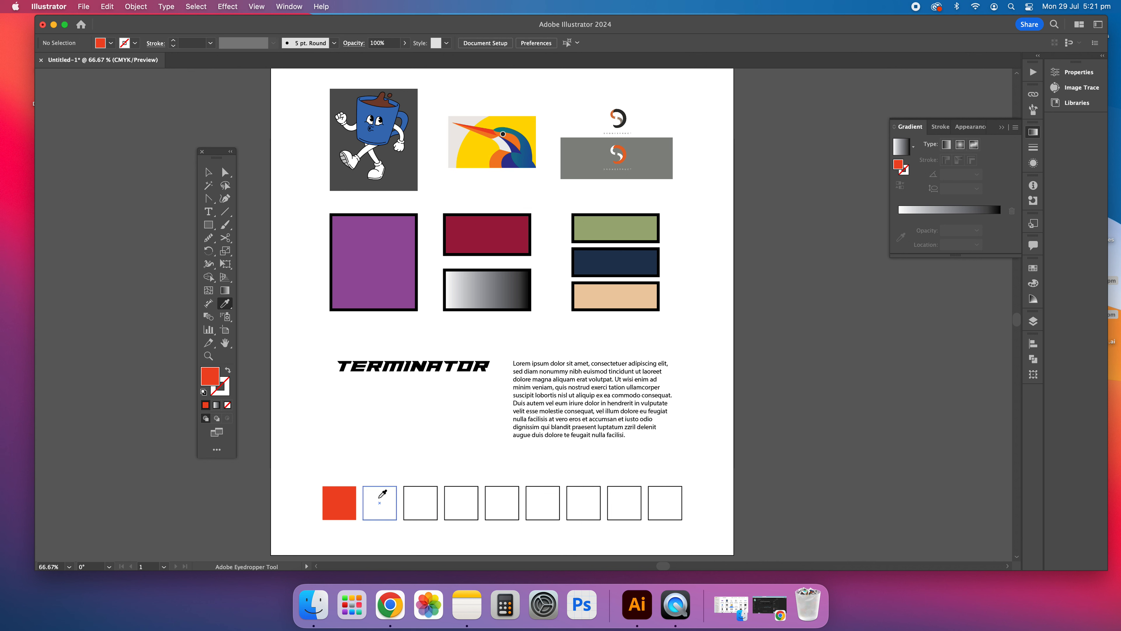
left_click(208, 171)
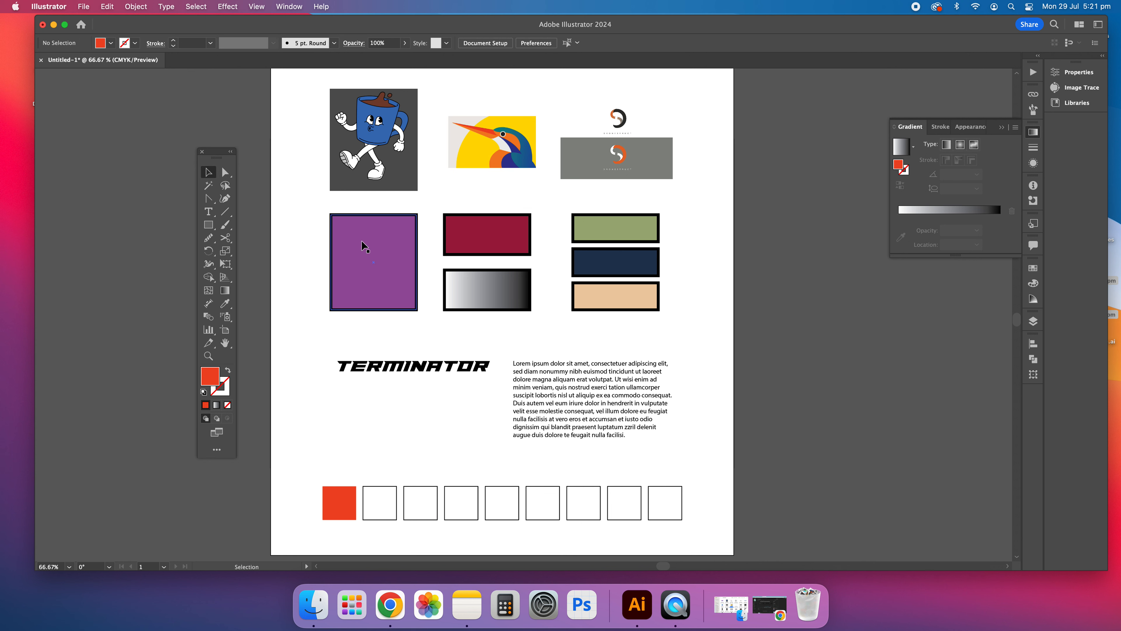
left_click(382, 490)
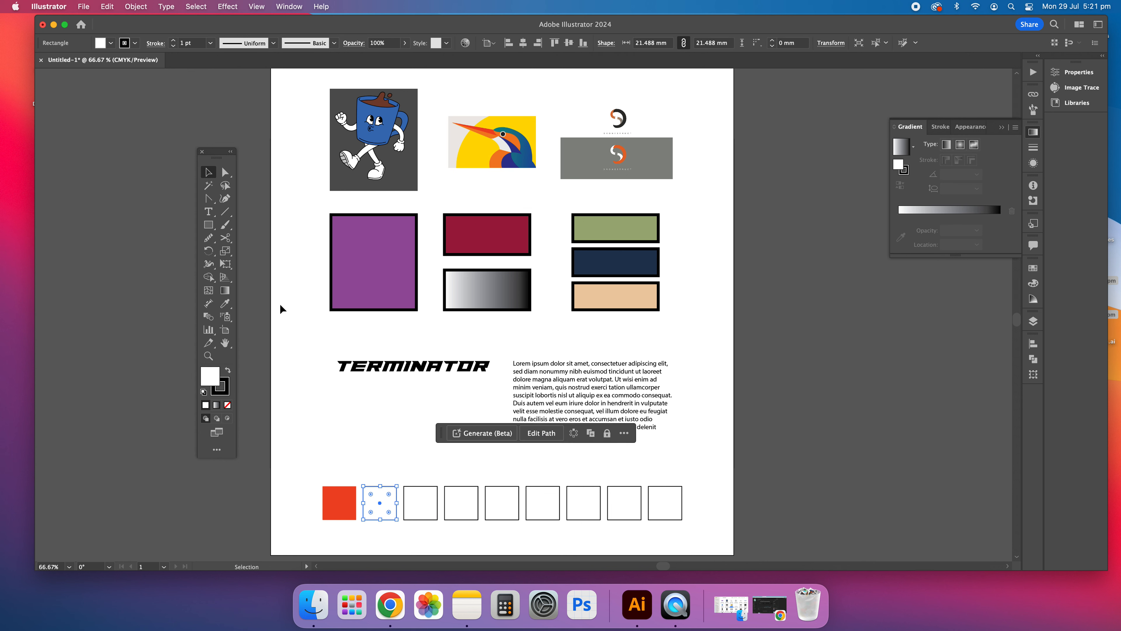
left_click(225, 303)
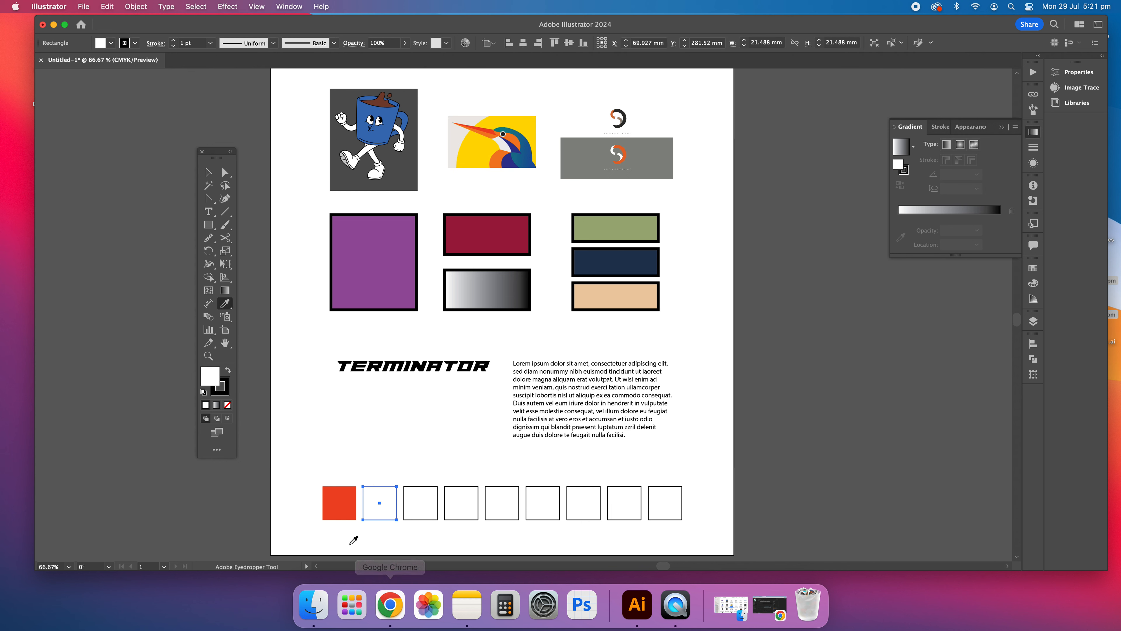
left_click(209, 171)
left_click(382, 472)
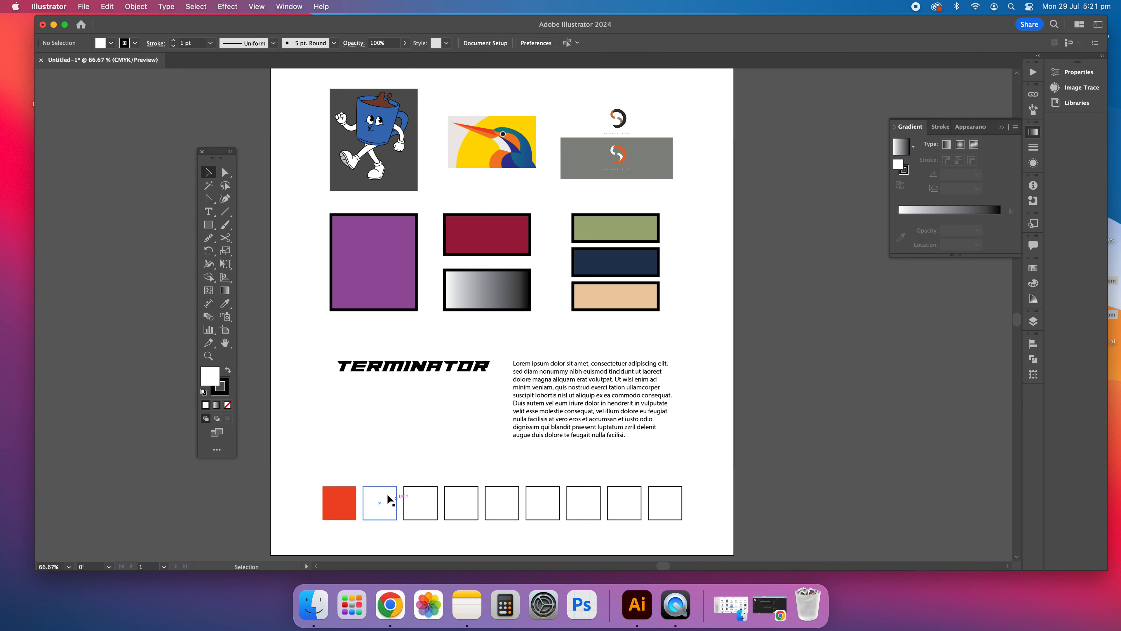
Step: Fill the second square with the blue sampled from the mug character image, then deselect it
left_click(381, 490)
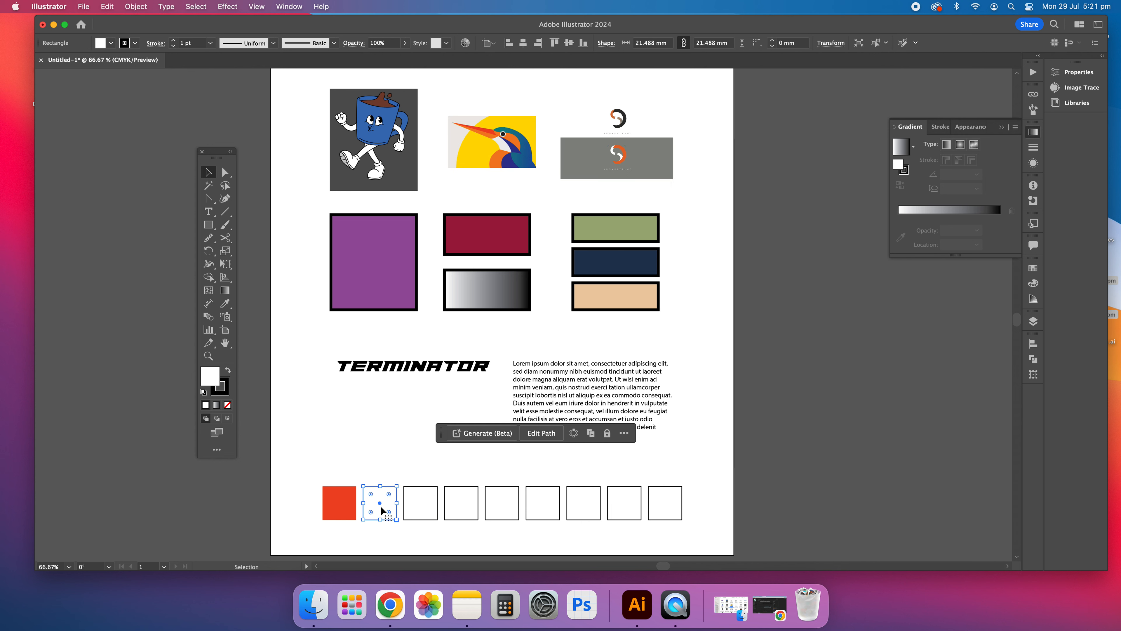
left_click(225, 304)
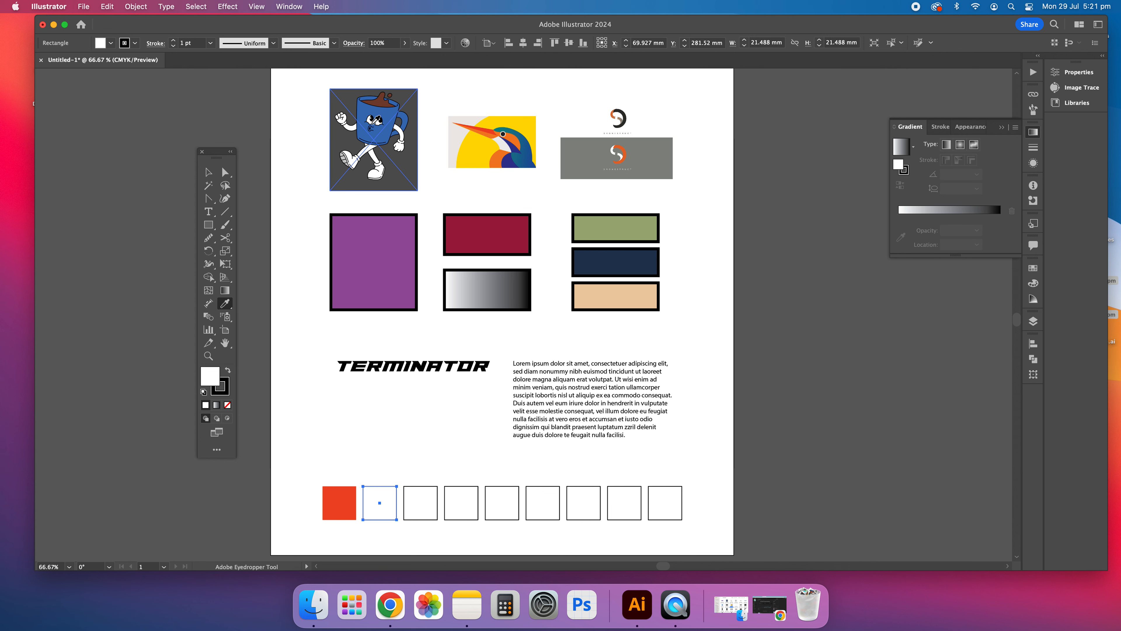
left_click(392, 114)
left_click(209, 172)
left_click(400, 503)
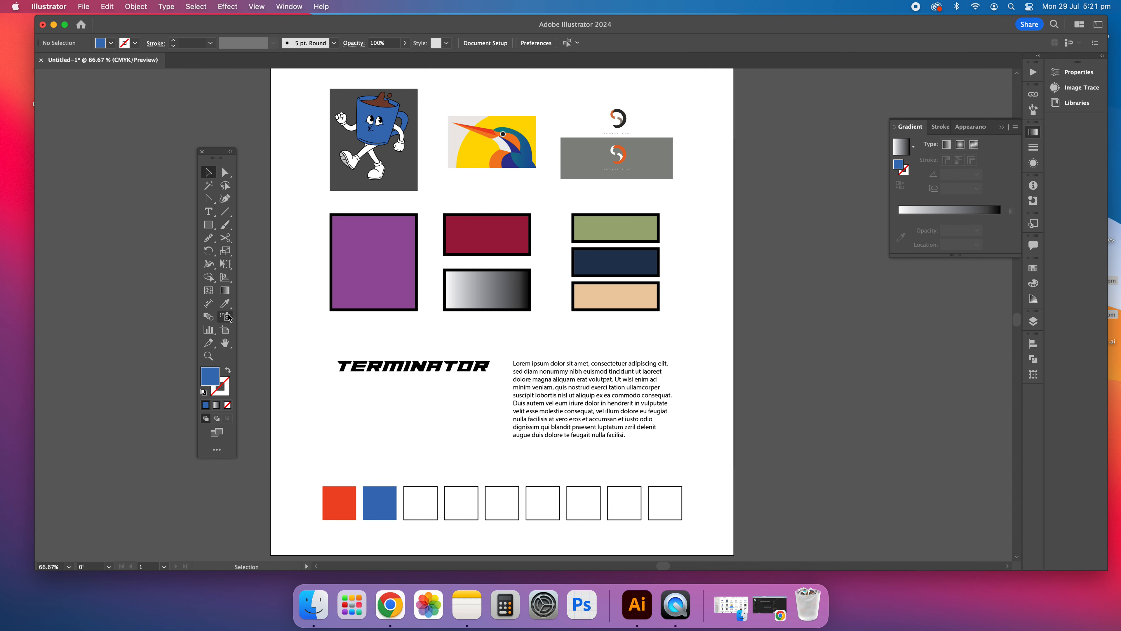
Step: Copy the crimson rectangle's fill and thick black outline to the third square with the Eyedropper
left_click(226, 304)
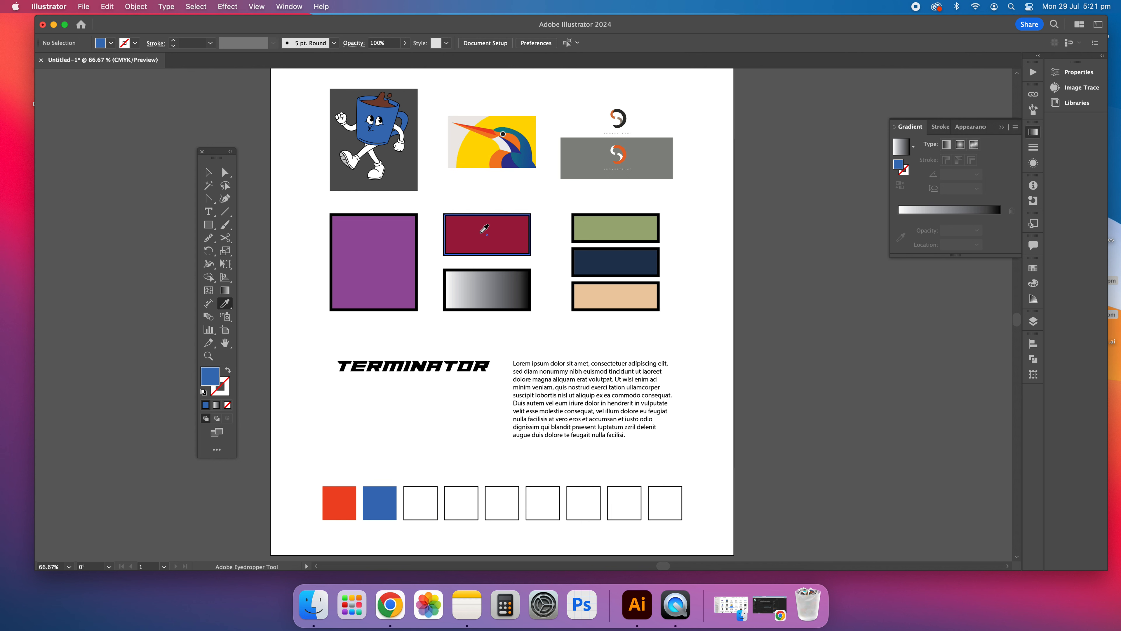
left_click(466, 231)
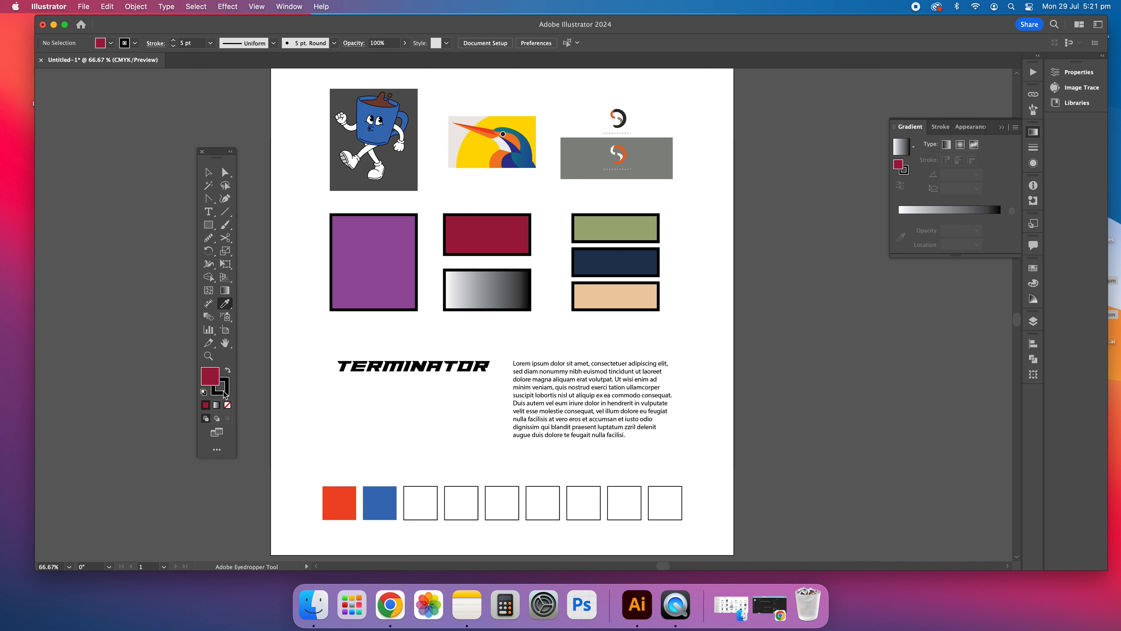
left_click(420, 500, "alt")
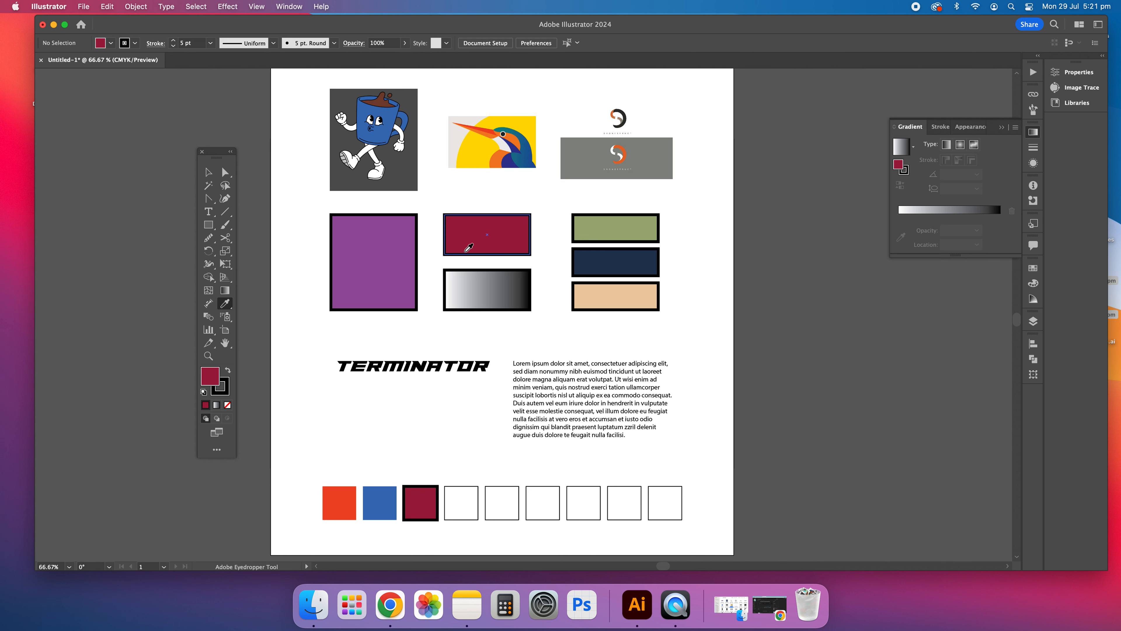
key("v")
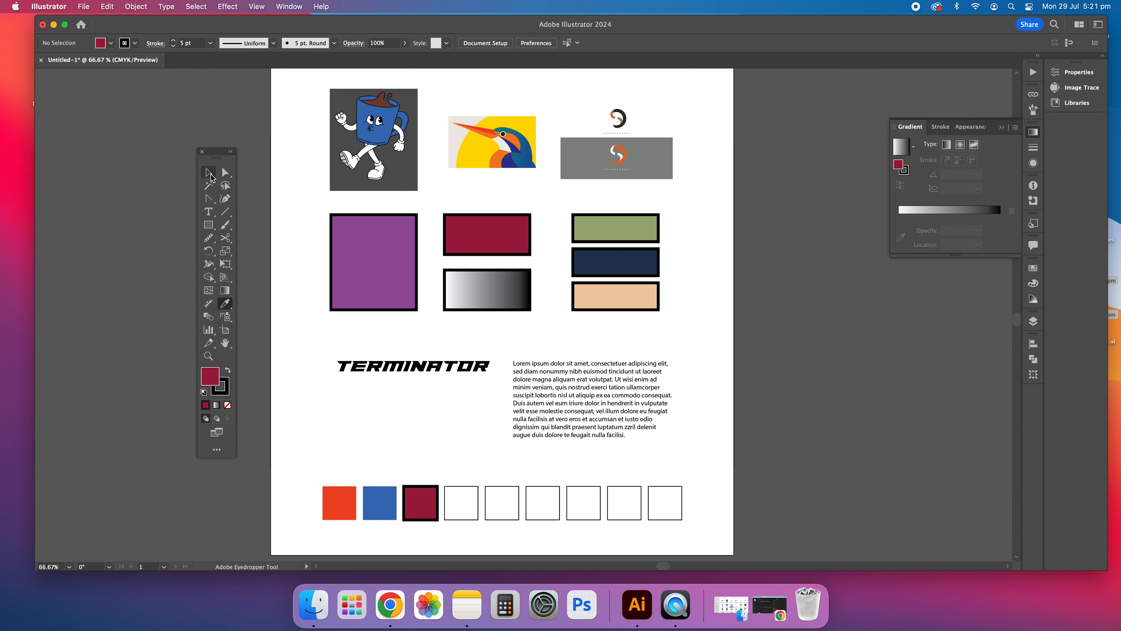
Step: Turn off Focal Stroke for both what the Eyedropper picks up and what it applies
double_click(228, 309)
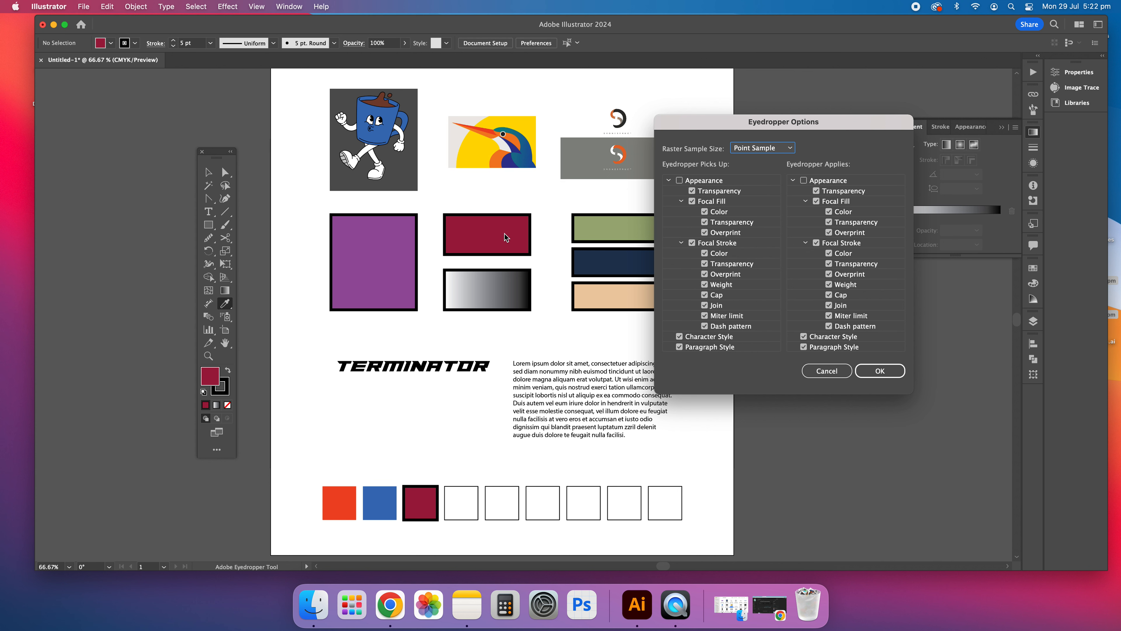
left_click(692, 243)
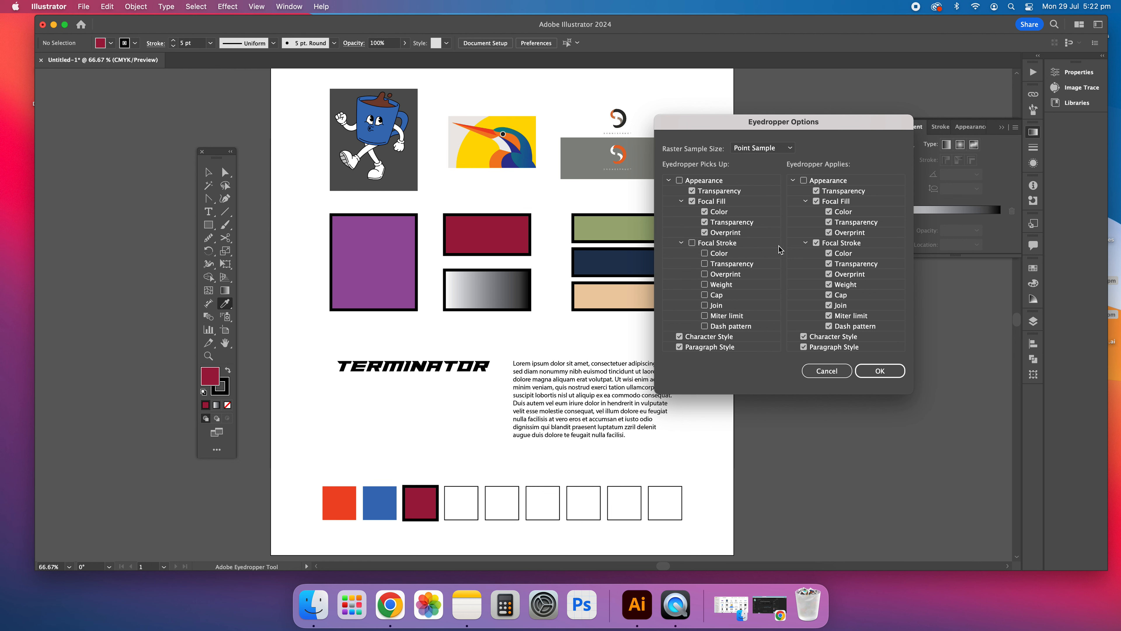
left_click(816, 243)
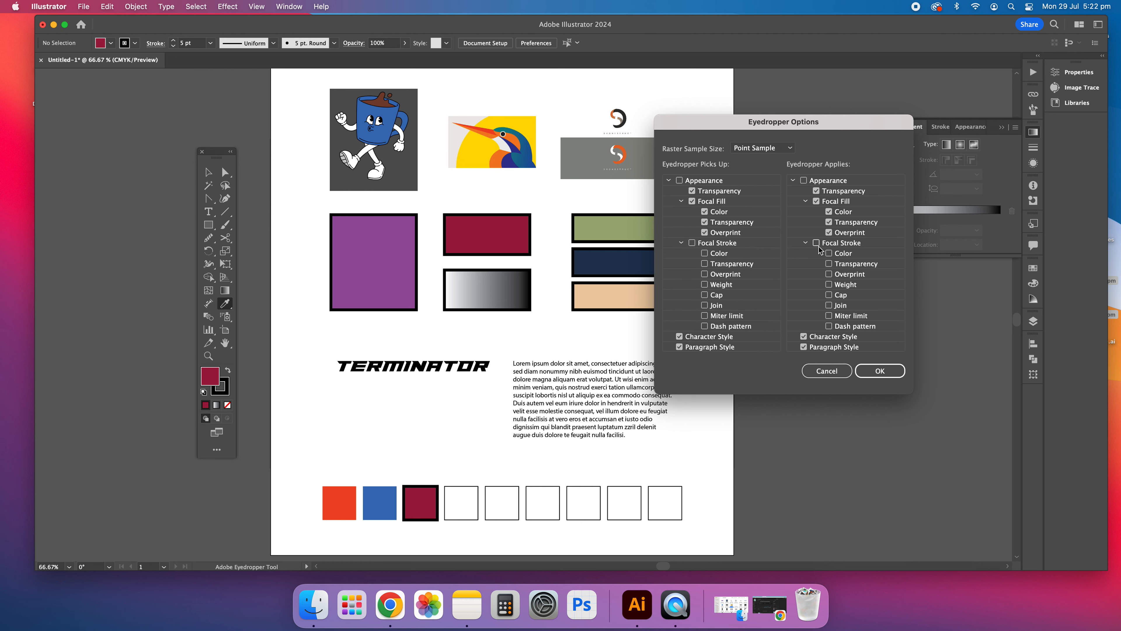
left_click(872, 370)
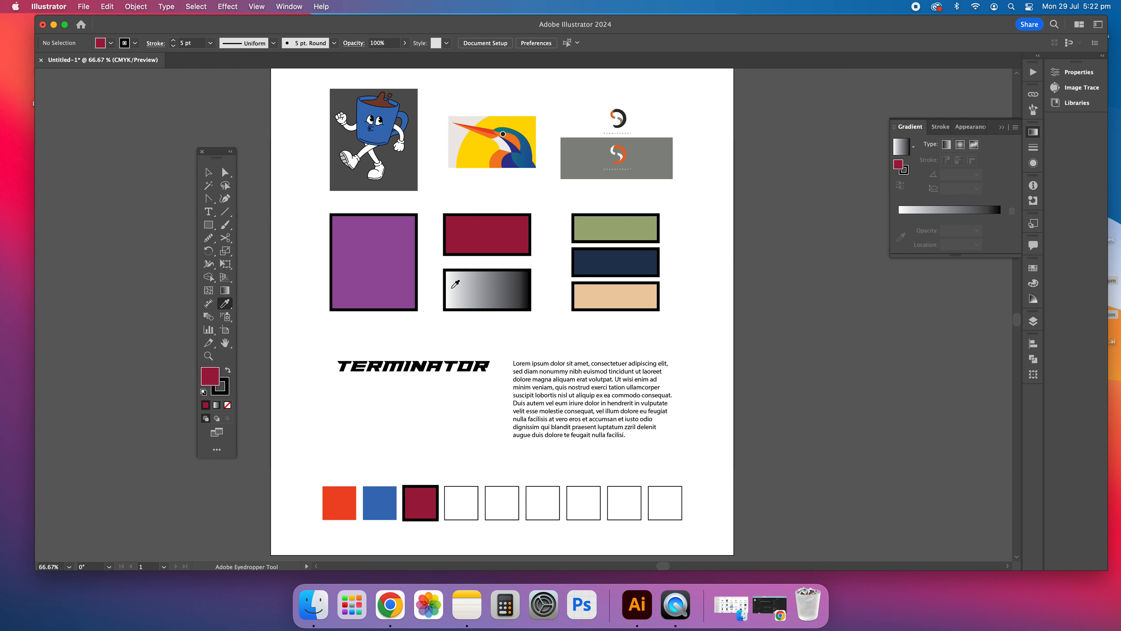
Step: Copy only the crimson rectangle's fill to the fourth square with the Eyedropper
left_click(468, 235)
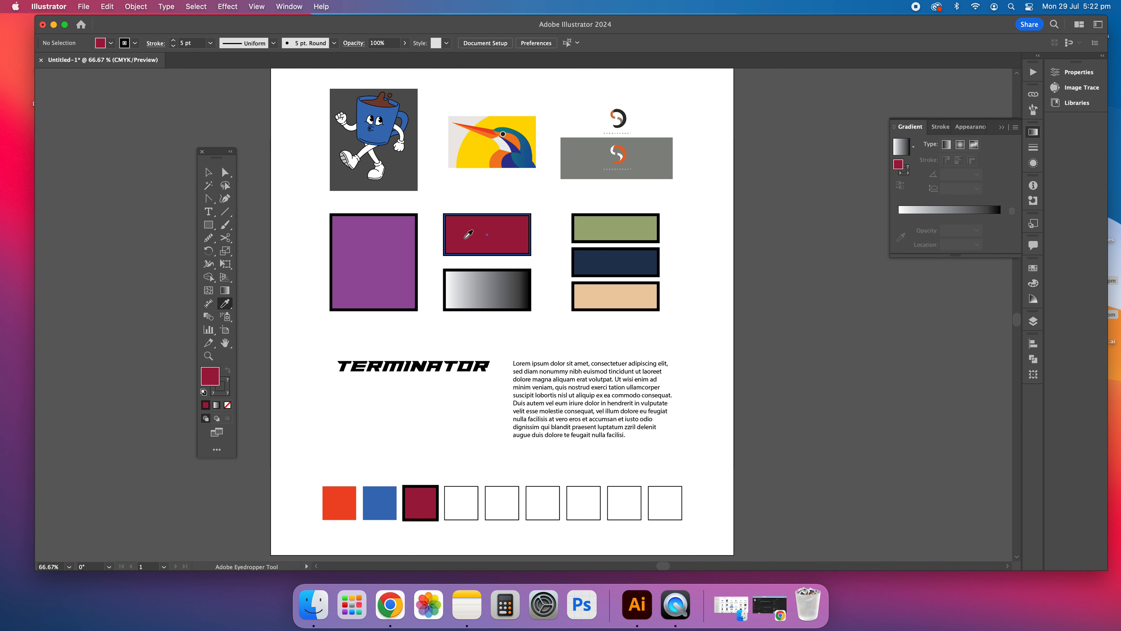
left_click(459, 508, "alt")
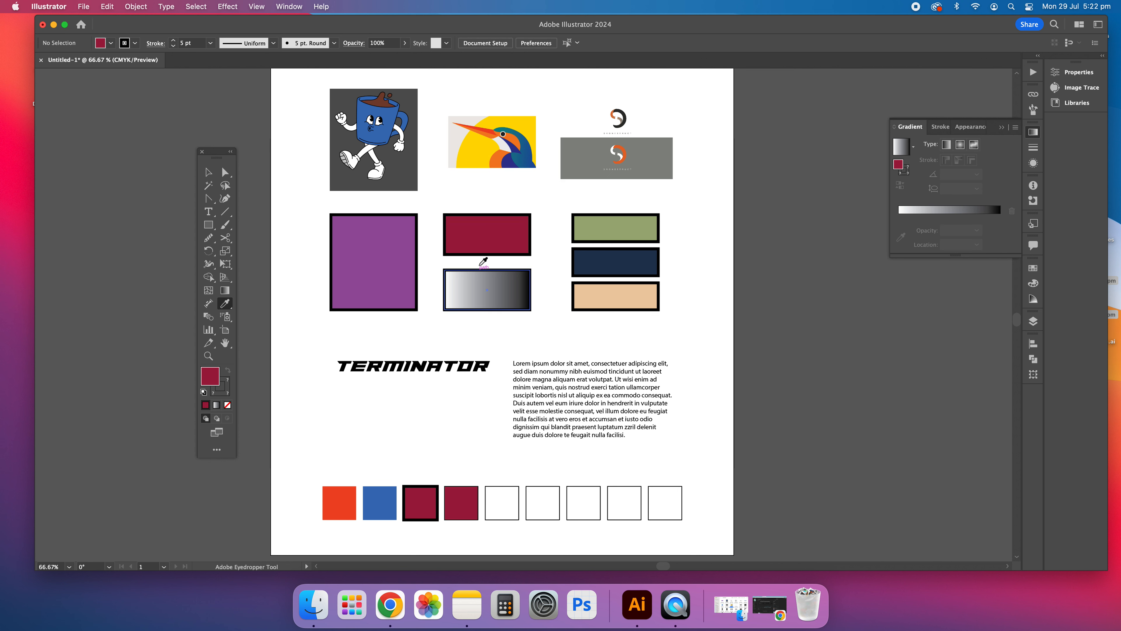
left_click(211, 177)
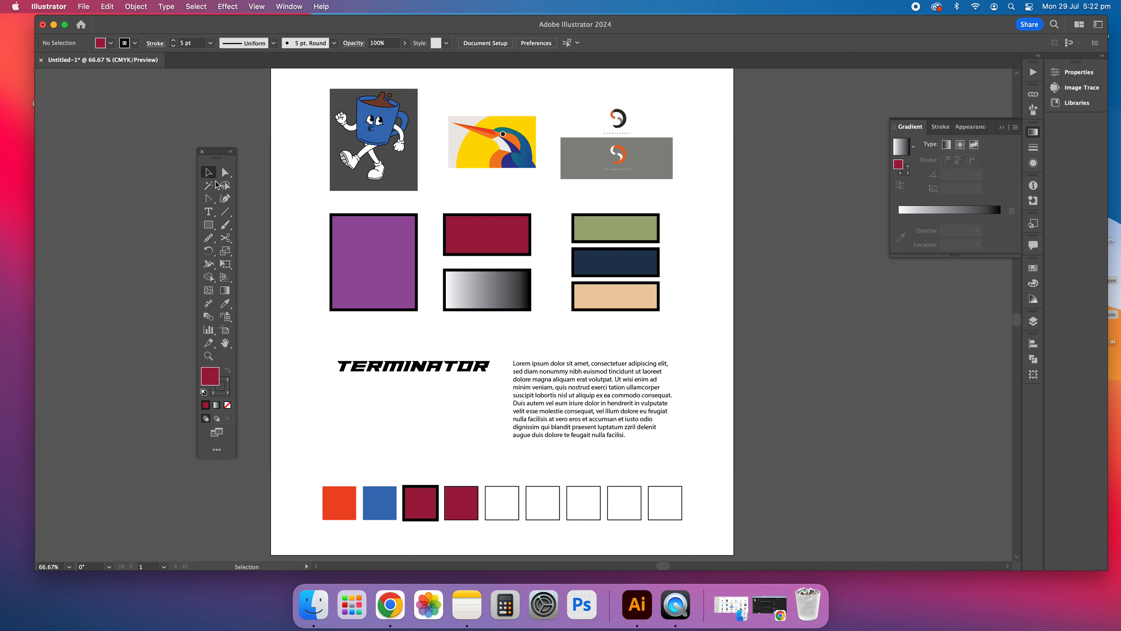
Step: Turn Focal Stroke back on for both what the Eyedropper picks up and what it applies
double_click(225, 304)
left_click(692, 243)
left_click(817, 243)
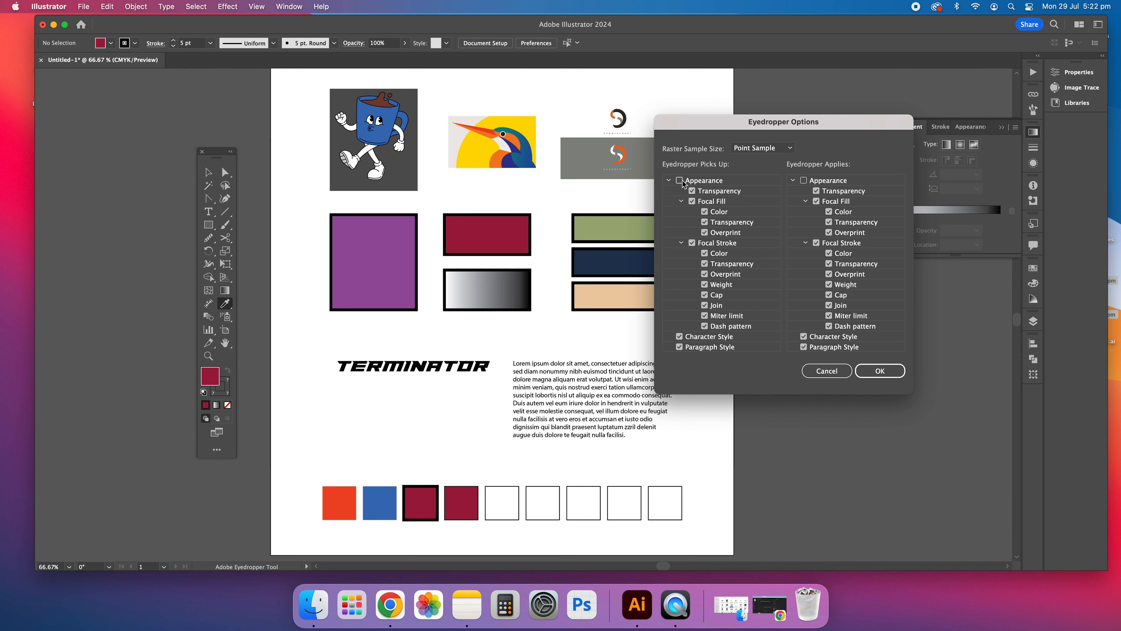
left_click(879, 371)
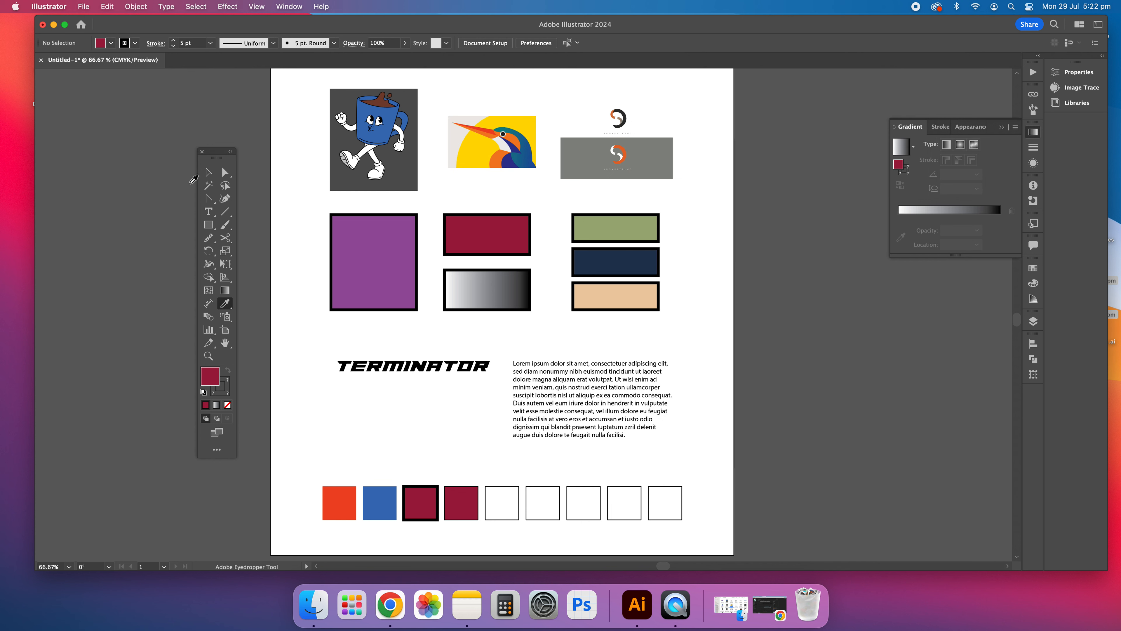
left_click(207, 172)
left_click(334, 409)
left_click(303, 421)
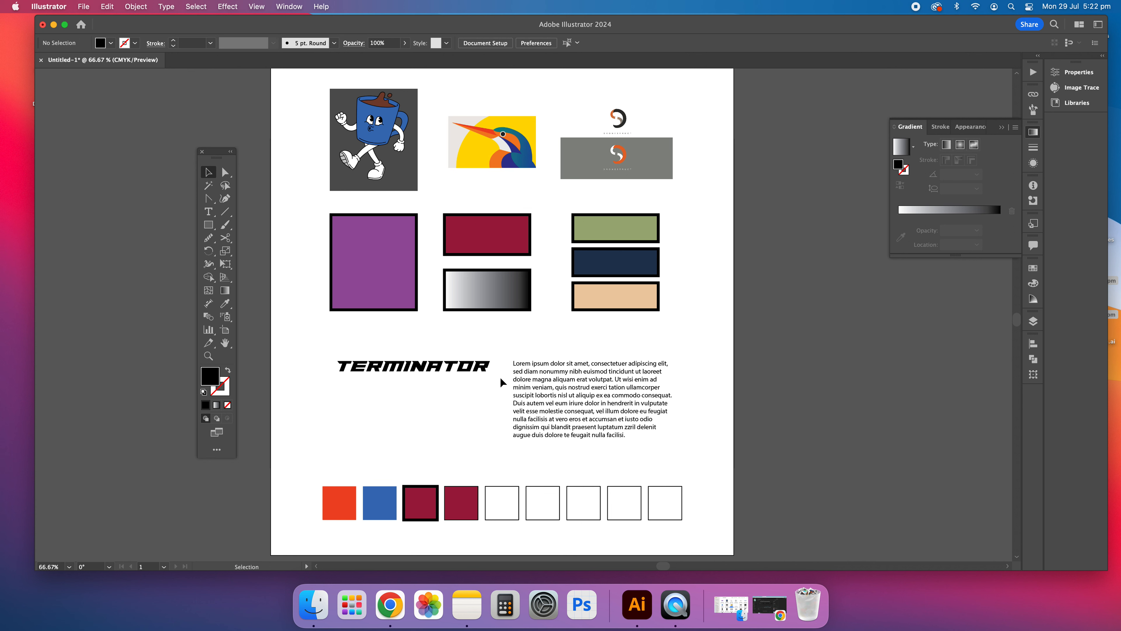
left_click(604, 401)
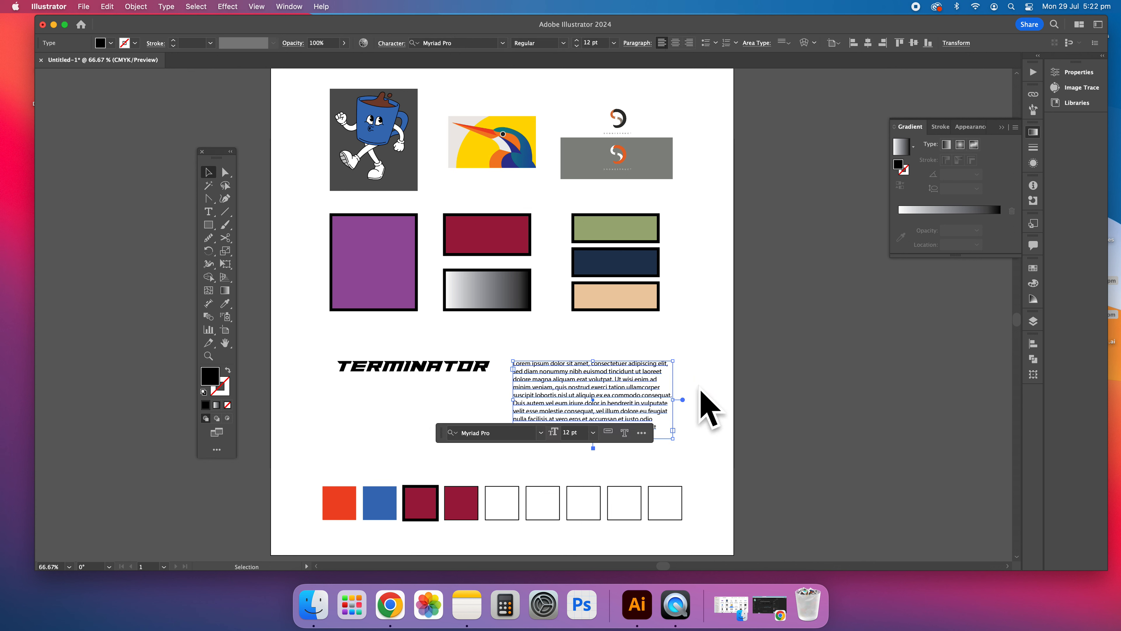
left_click(721, 382)
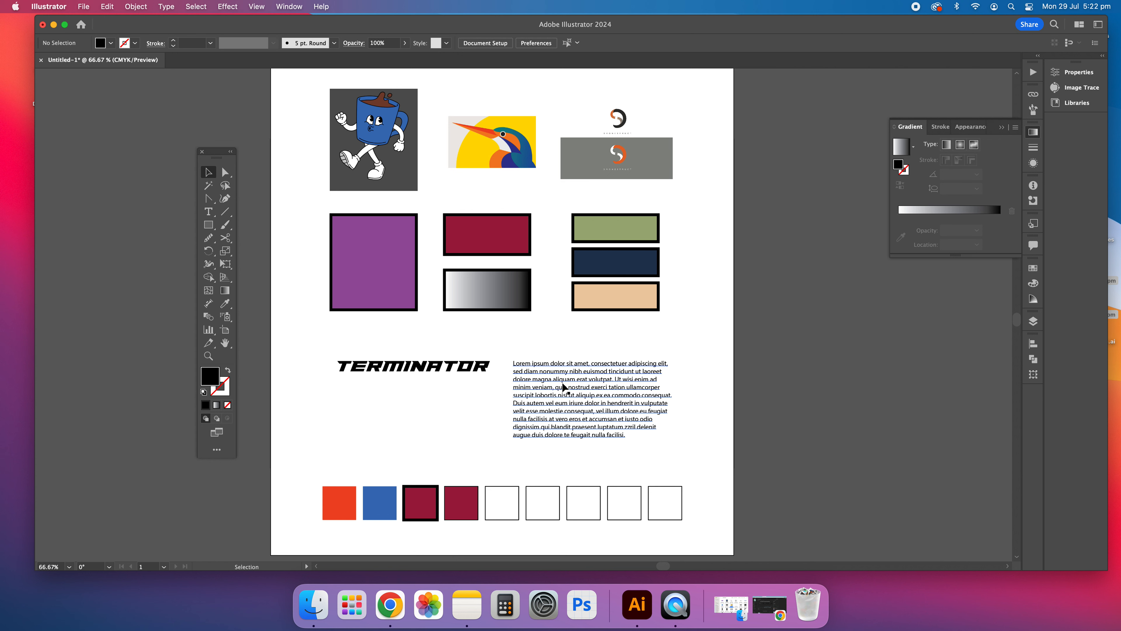
left_click(632, 387)
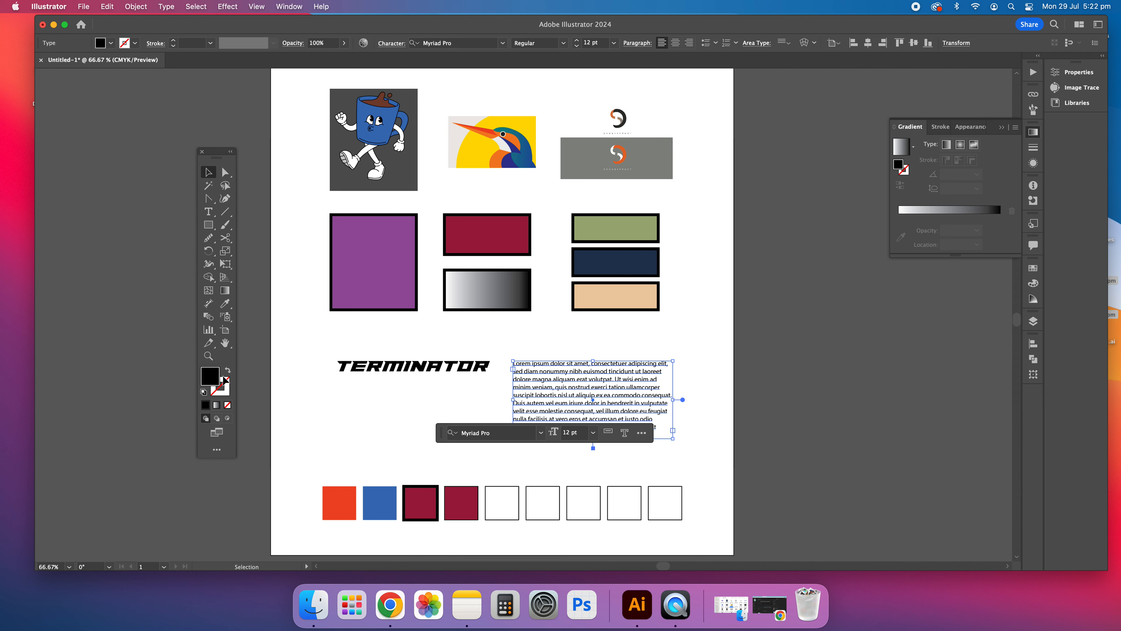
left_click(394, 374)
left_click(589, 394)
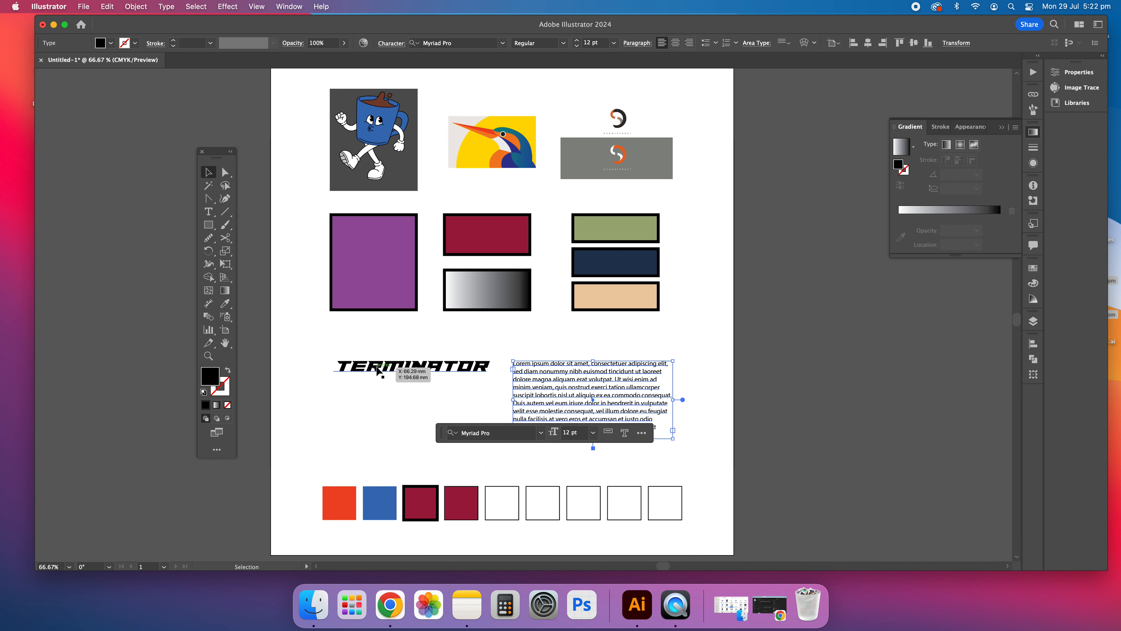
left_click(705, 386)
left_click(445, 370)
Step: Copy the TERMINATOR heading's font and size to the lorem ipsum paragraph with the Eyedropper
left_click(651, 385)
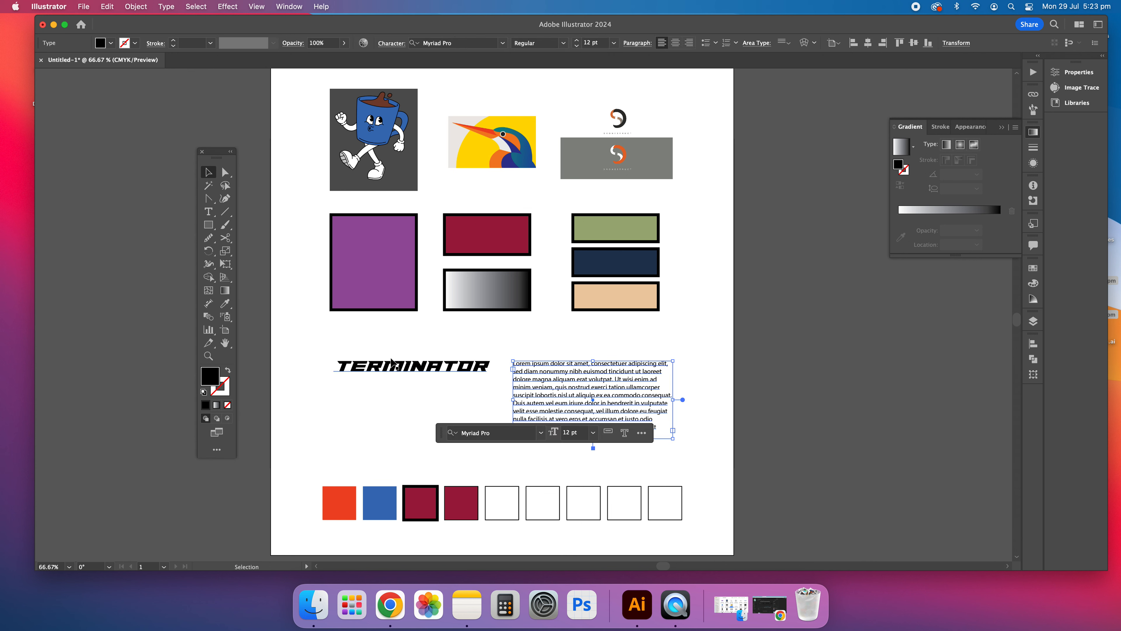
left_click(226, 304)
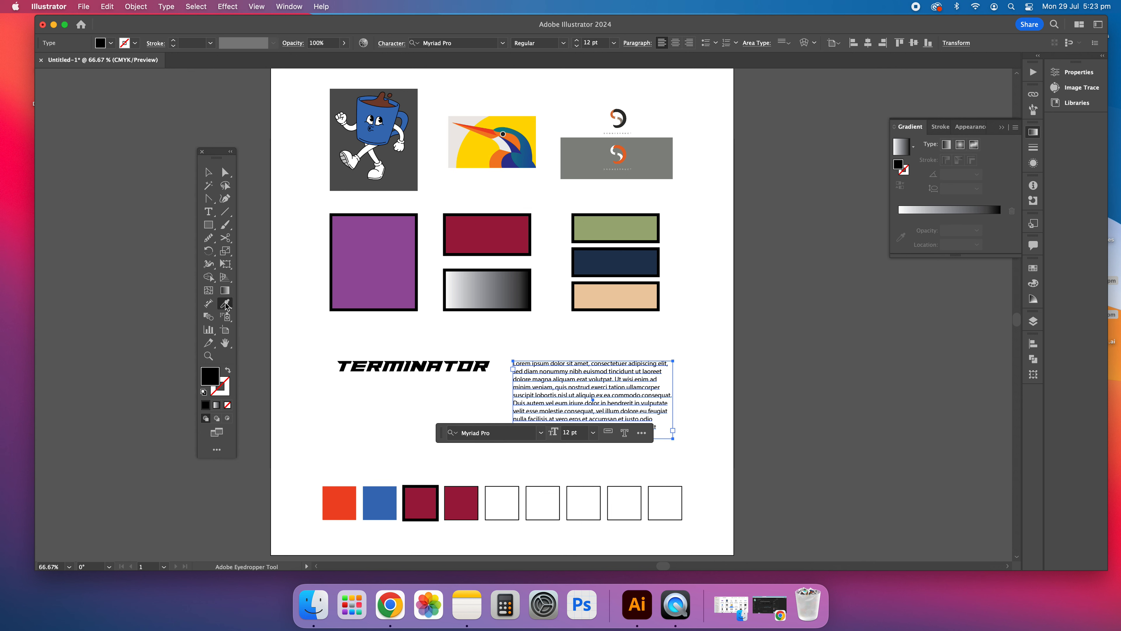
left_click(434, 361)
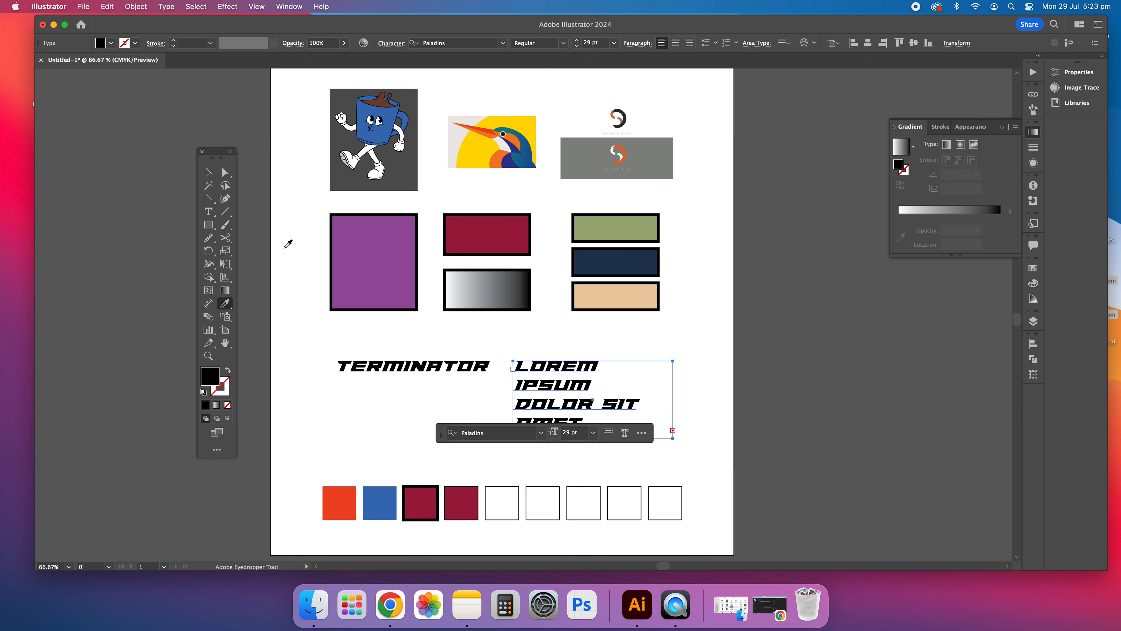
left_click(208, 172)
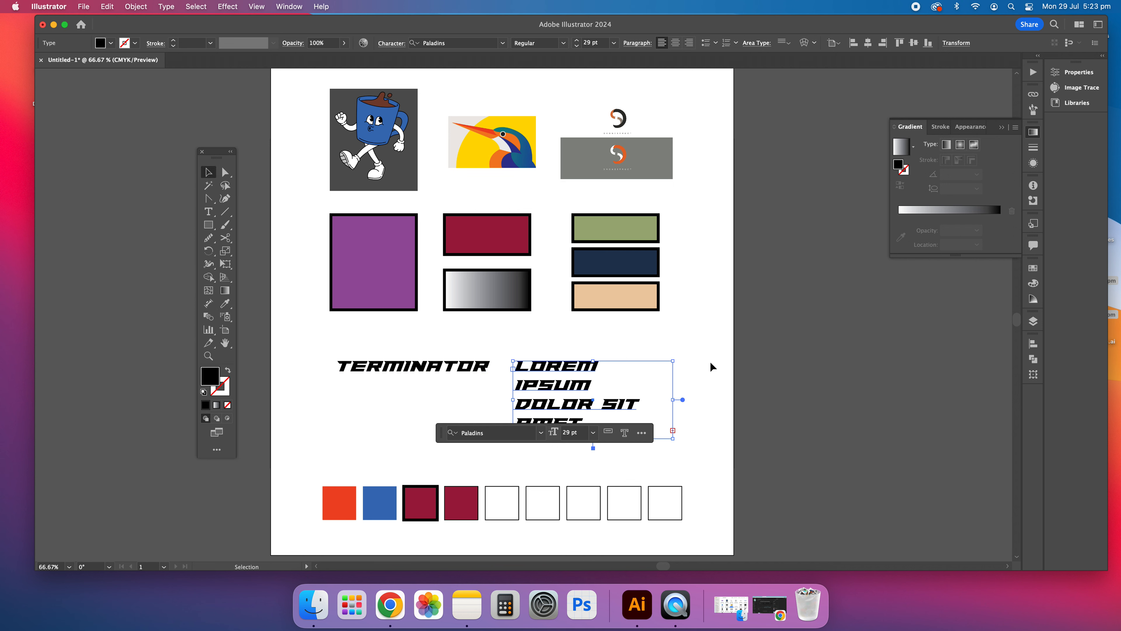
Step: Replace all of the restyled paragraph's text with "kuyfjhvjhv" and deselect it
left_click(768, 363)
left_click(583, 418)
left_click(701, 471)
left_click(615, 420)
left_click(604, 457)
double_click(589, 419)
key("super+a")
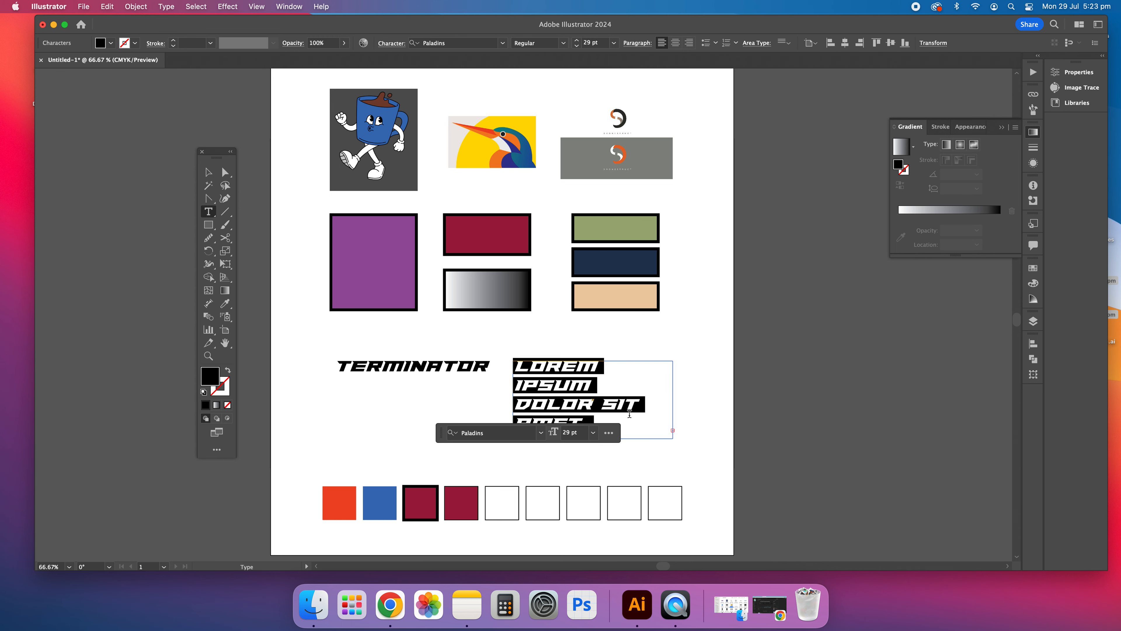
type("kuyfjhujhu")
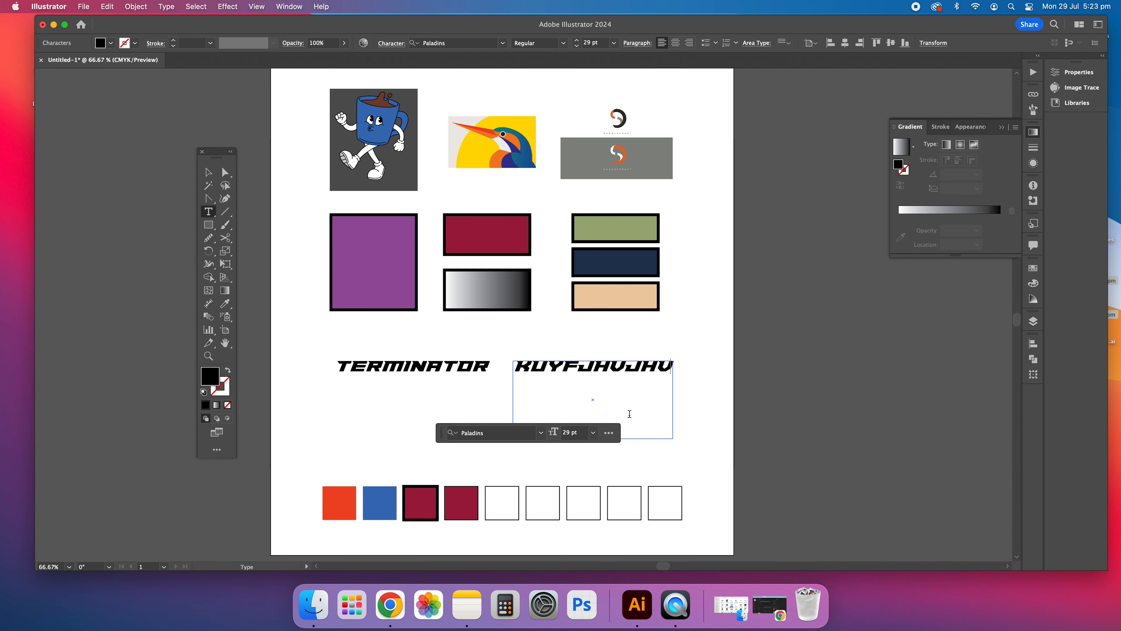
left_click(208, 172)
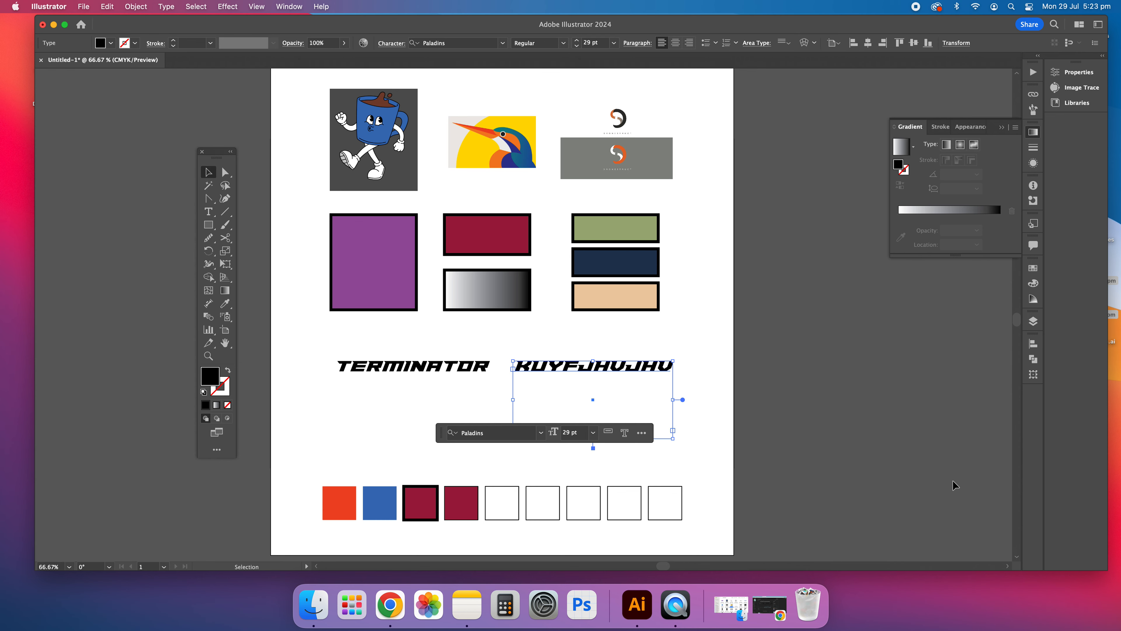
left_click(810, 464)
Step: Copy the gradient rectangle's fill and thick black outline to the fifth square with the Eyedropper
scroll(531, 232, "up", 2)
scroll(533, 251, "down", 2)
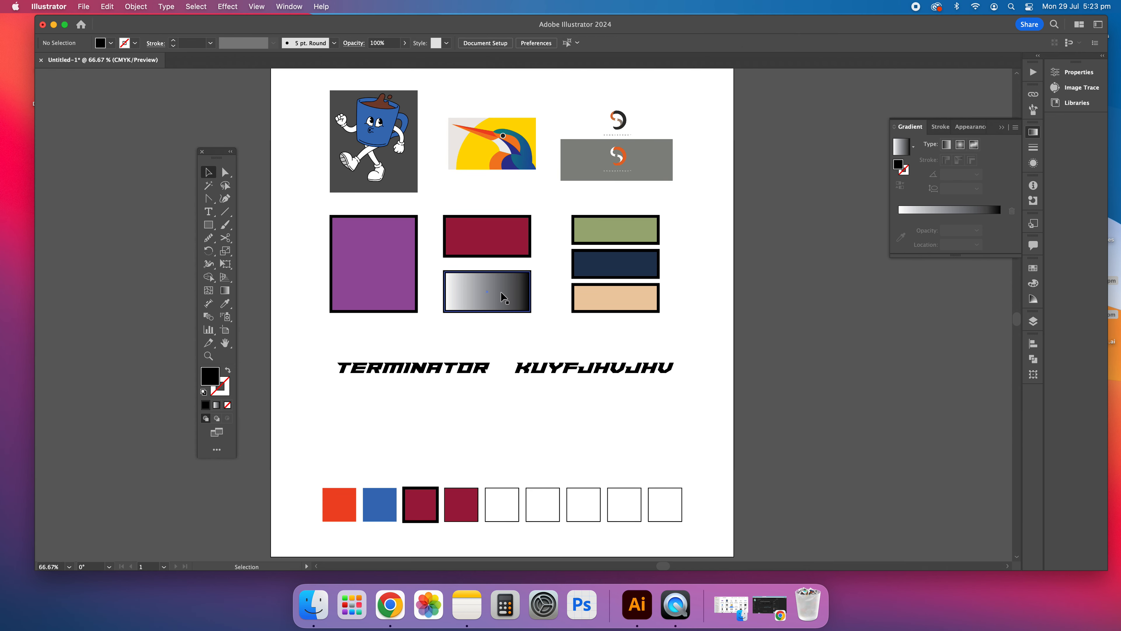
left_click(516, 505)
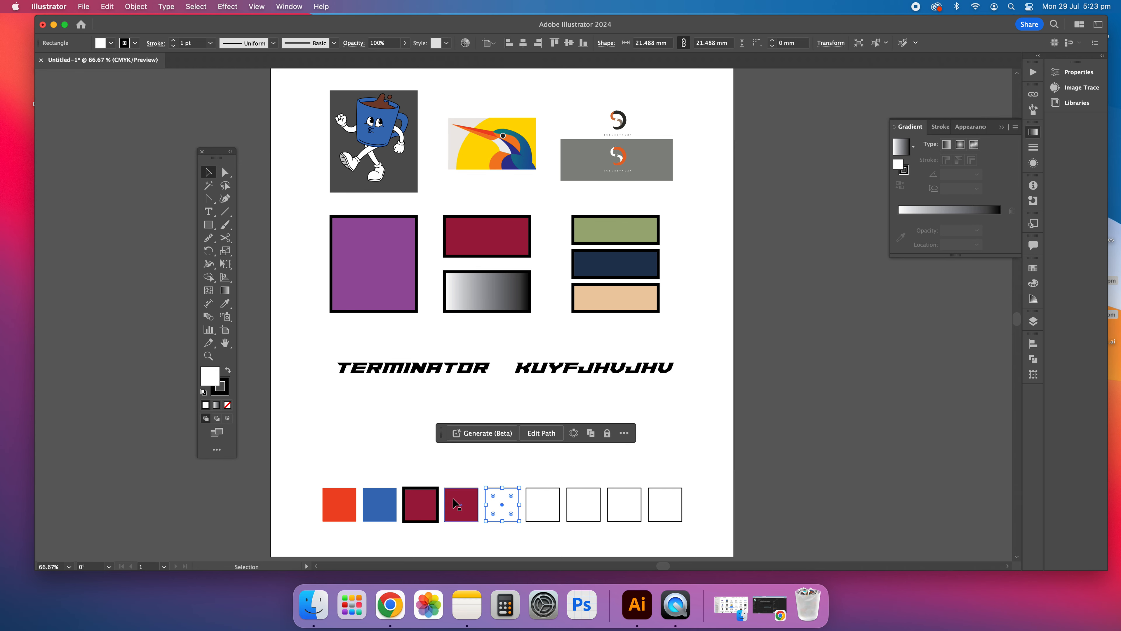
left_click(225, 304)
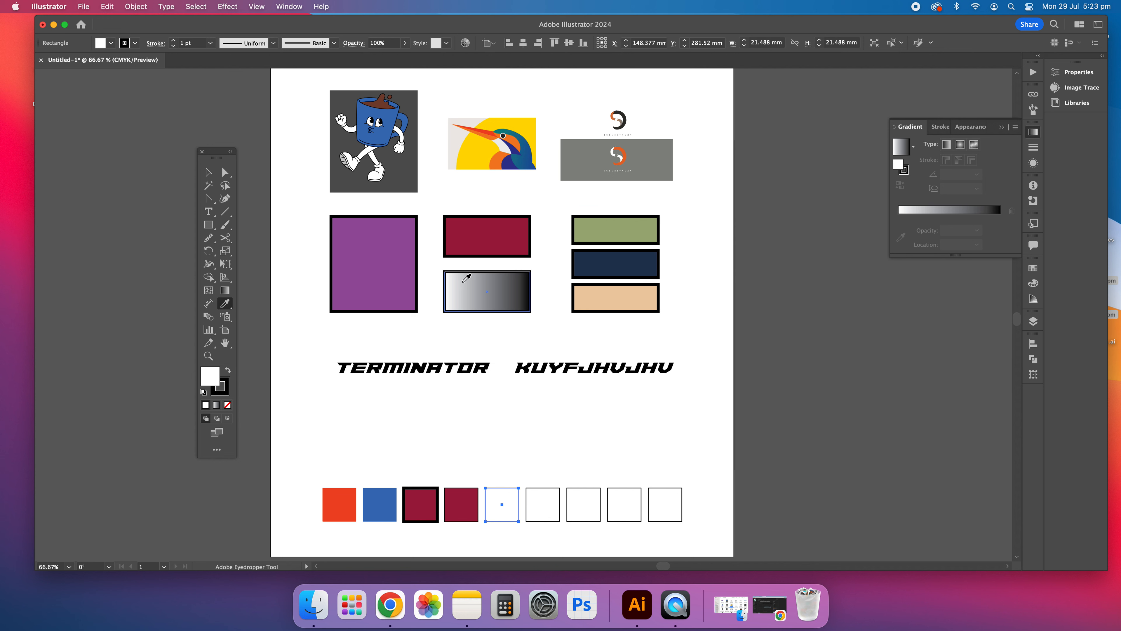
left_click(474, 288)
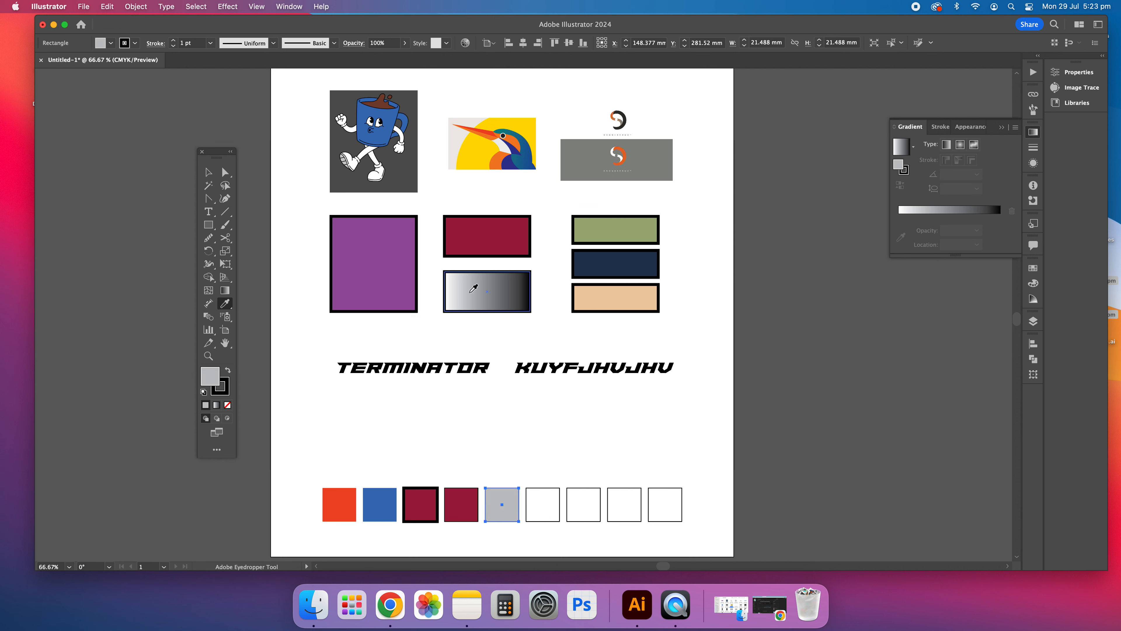
left_click(474, 288)
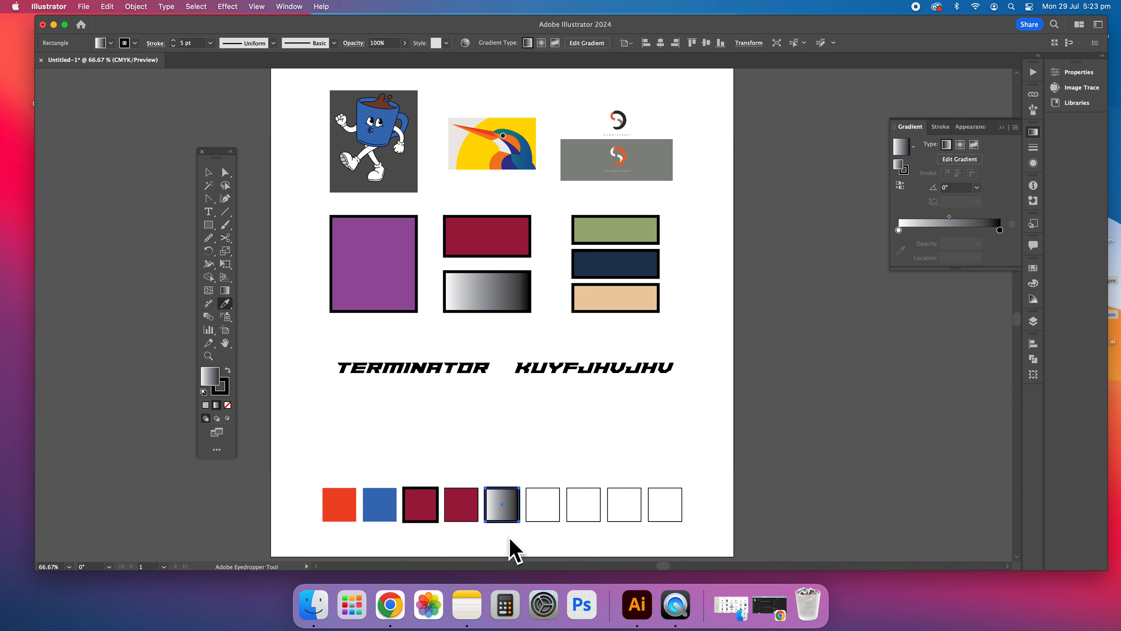
Step: Apply the picked-up gradient fill and thick outline to the sixth and seventh squares with the Eyedropper
left_click(534, 505, "alt")
key("v")
left_click(521, 401)
left_click(226, 304)
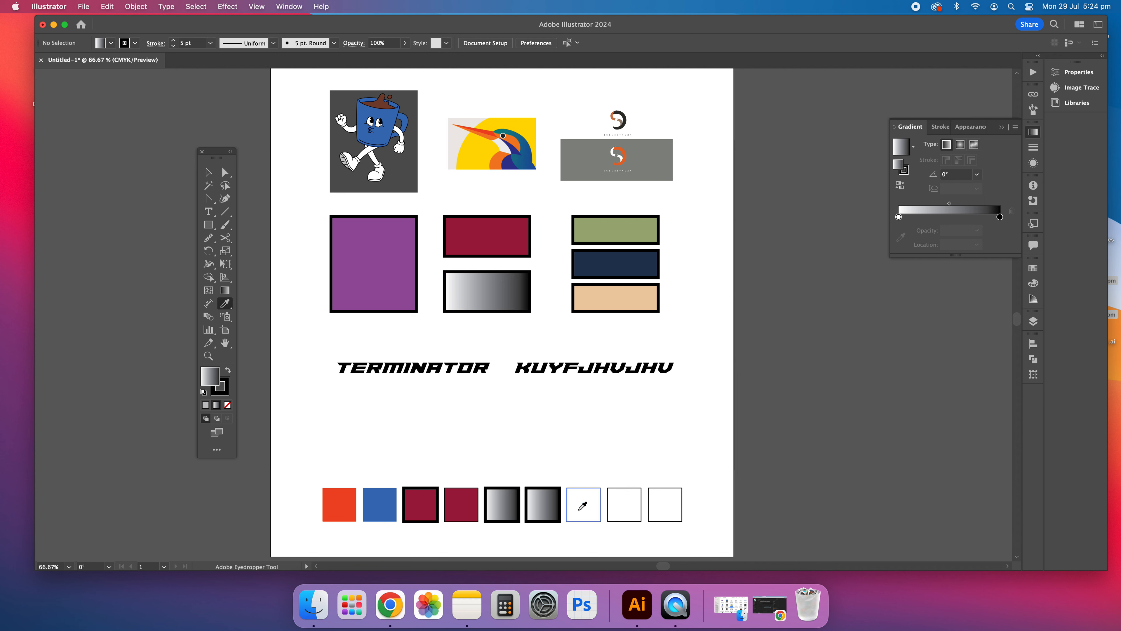
left_click(574, 507, "alt")
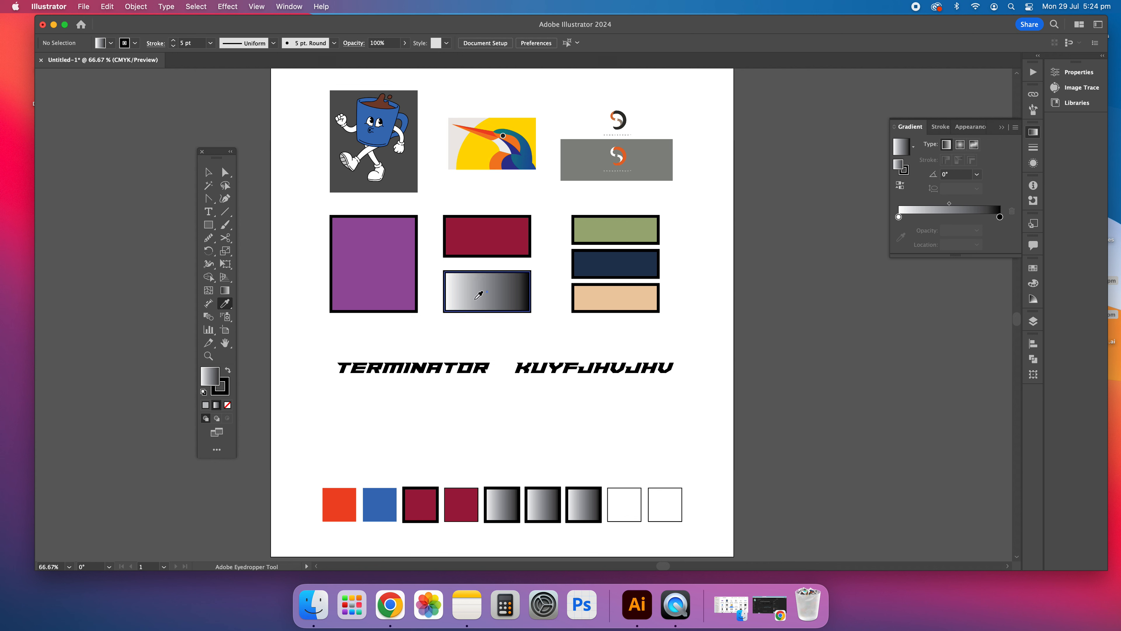
Step: Sample individual grey shades from light to dark across the gradient rectangle as a solid fill, and show the color swatches
left_click(461, 295, "shift")
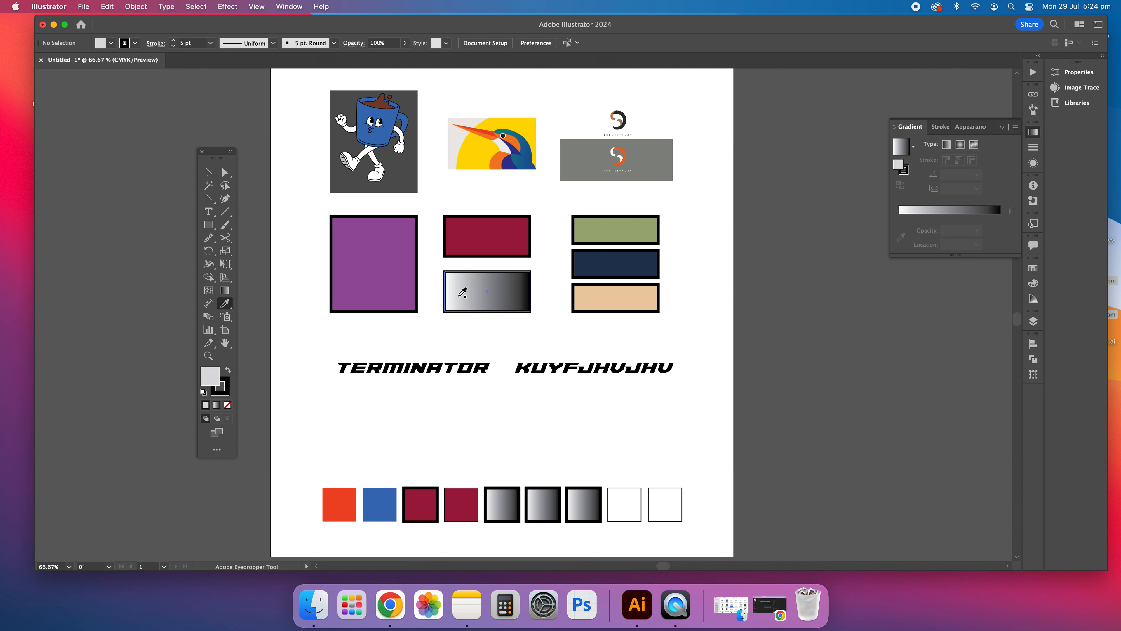
left_click(467, 294, "shift")
left_click(475, 293, "shift")
left_click(494, 294, "shift")
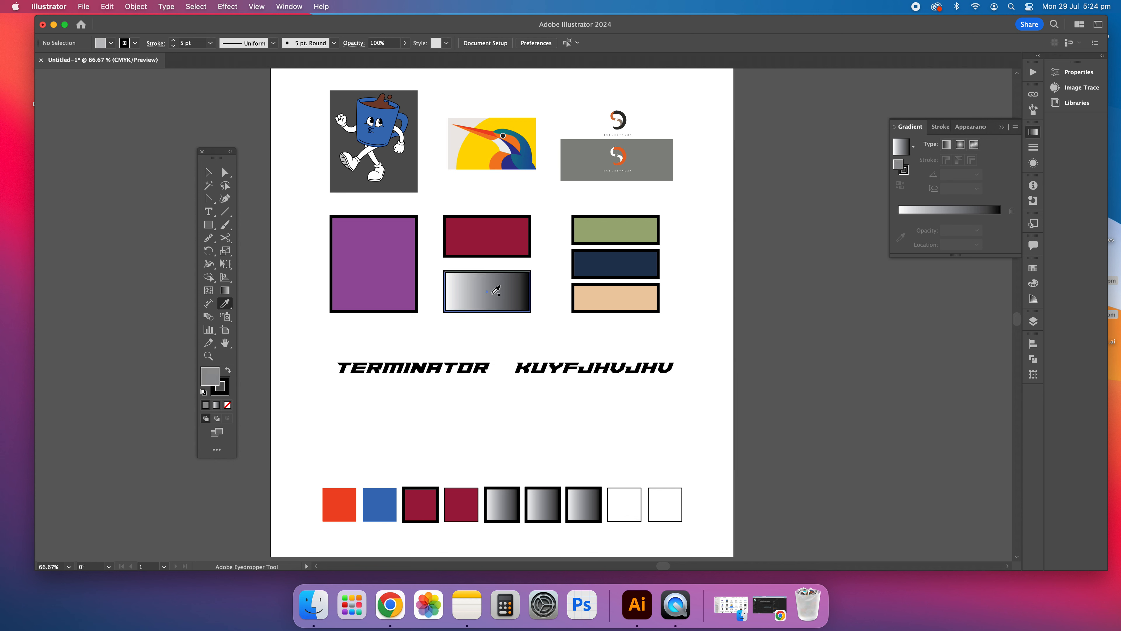
left_click(516, 294, "shift")
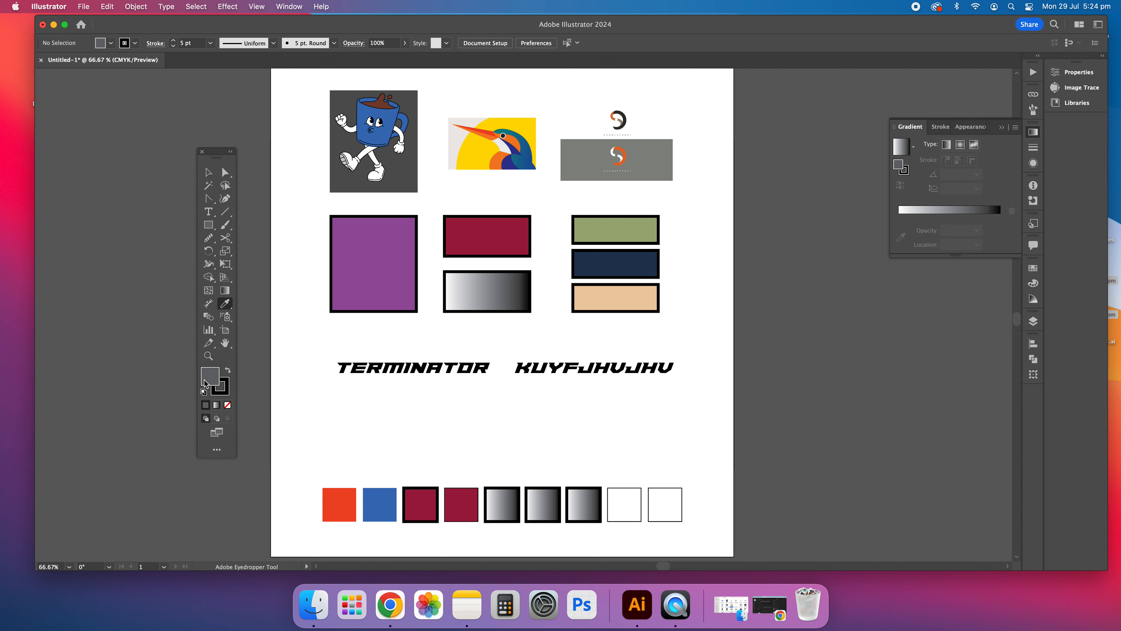
left_click(456, 292, "shift")
left_click(468, 292, "shift")
left_click(490, 292, "shift")
left_click(500, 293, "shift")
left_click(511, 292, "shift")
left_click(1034, 282)
left_click(1033, 268)
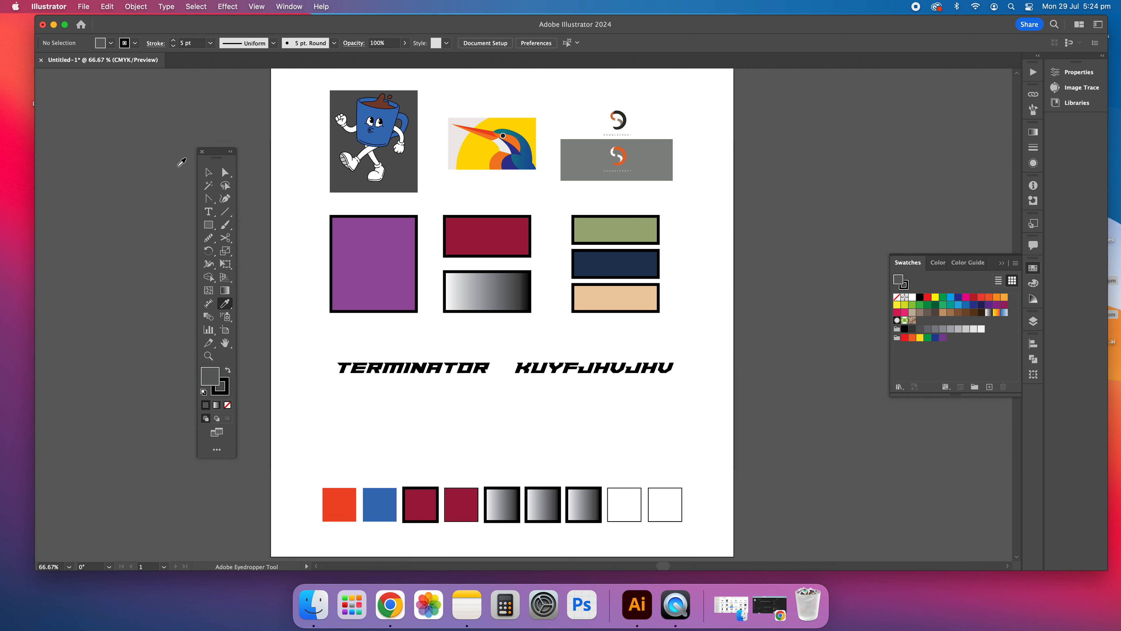
Step: Fill the eighth square with the orange sampled from the logo on the grey background, without an outline
left_click(210, 177)
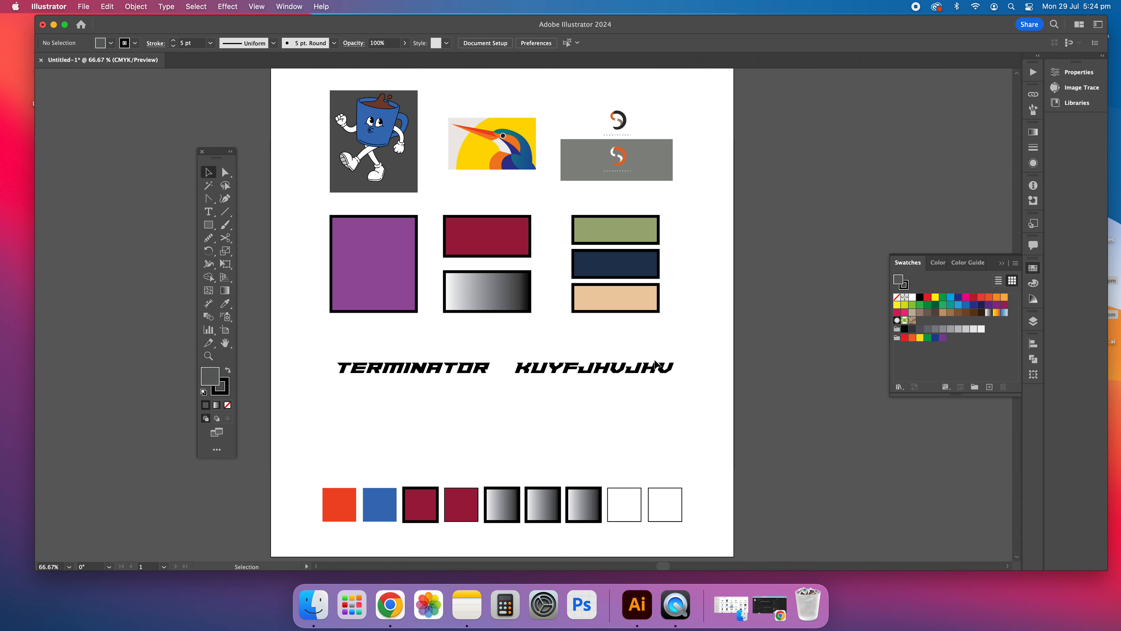
left_click(639, 497)
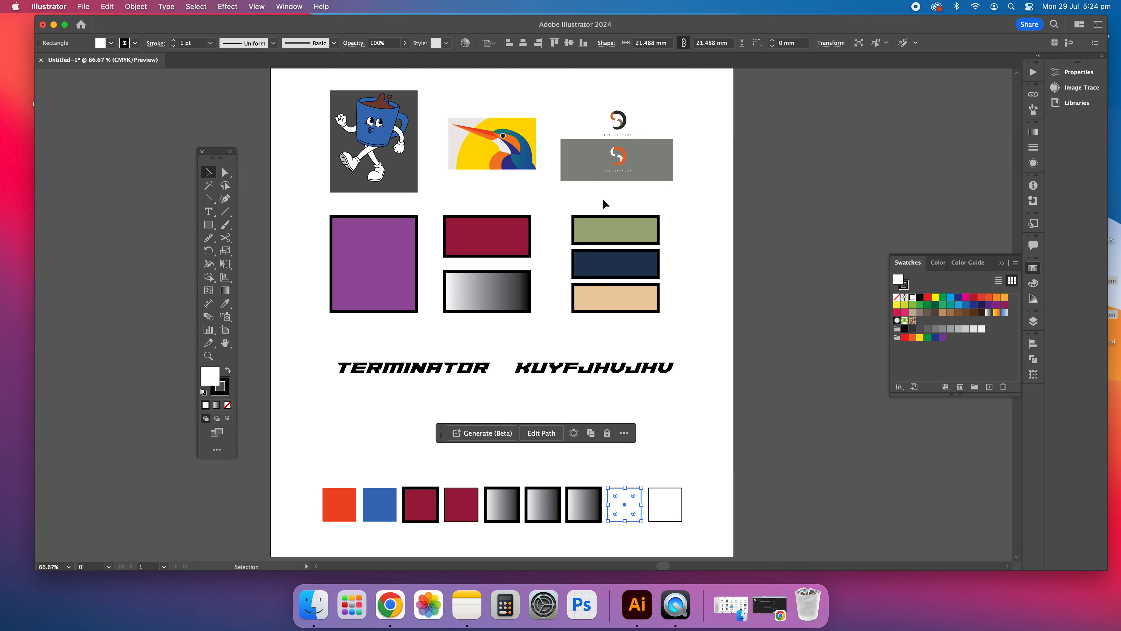
scroll(655, 241, "up", 3)
key("super+equal")
key("super+equal")
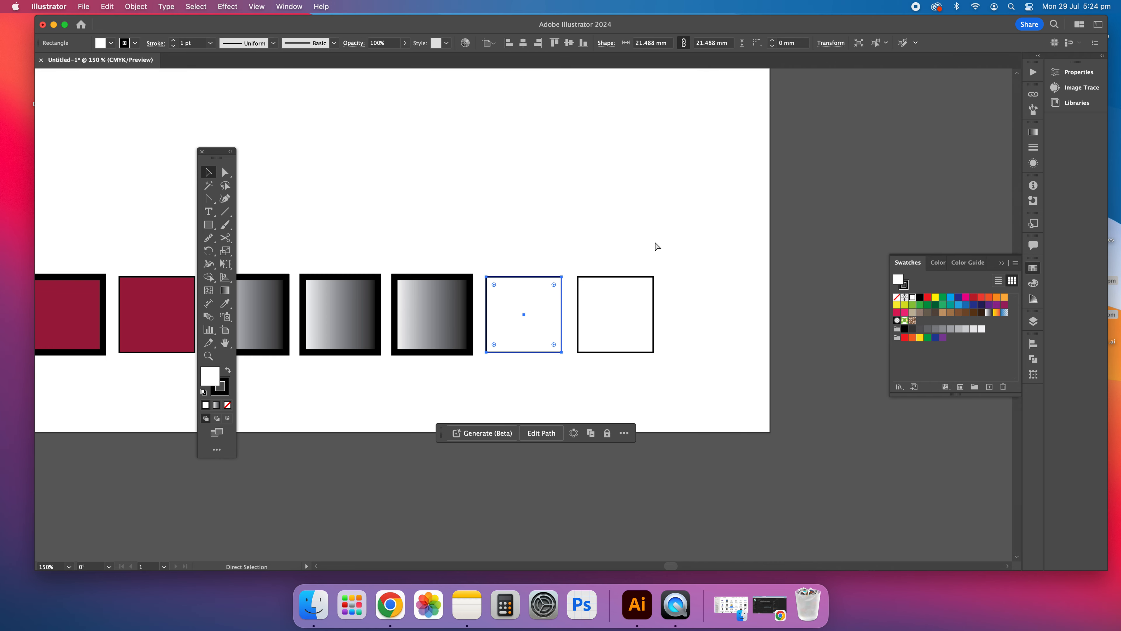
scroll(645, 256, "up", 5)
scroll(630, 264, "up", 15)
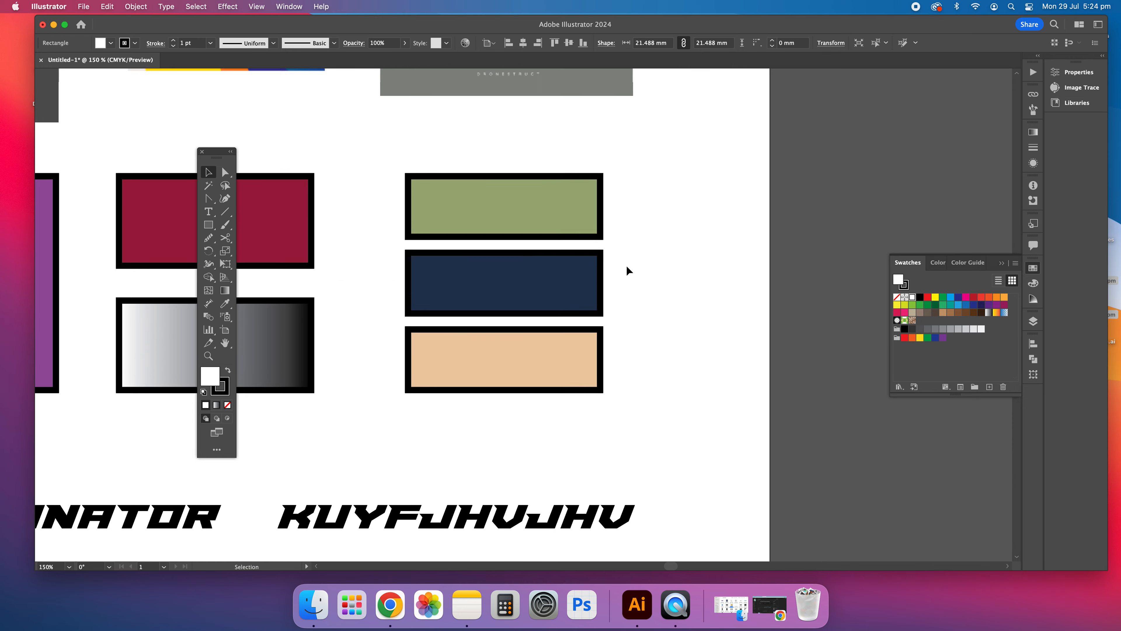
scroll(558, 239, "down", 3)
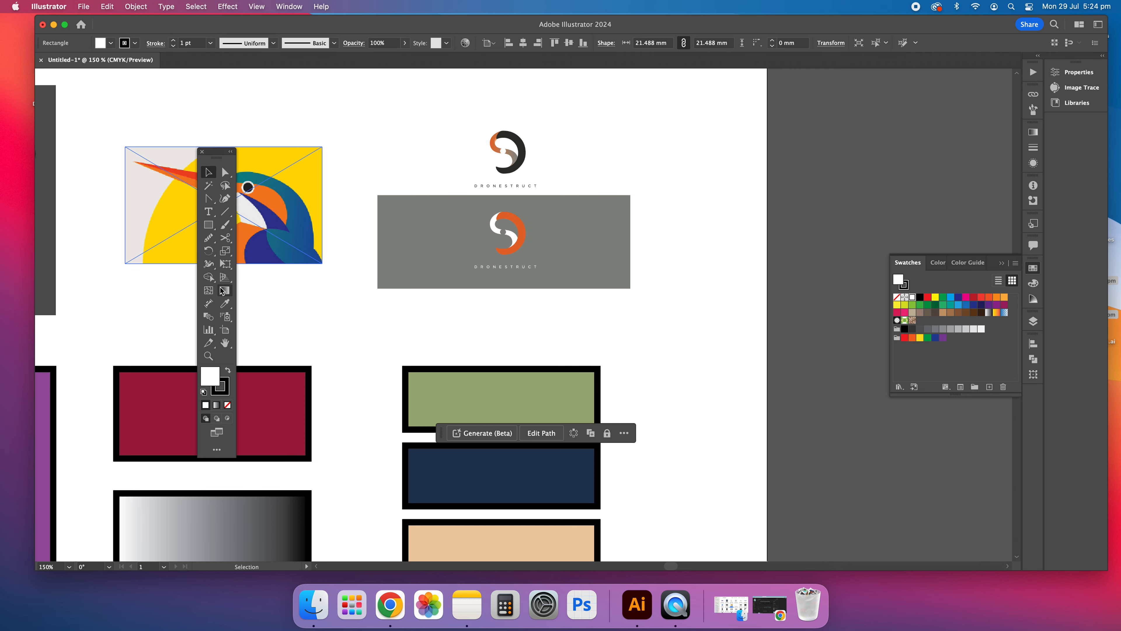
left_click(226, 304)
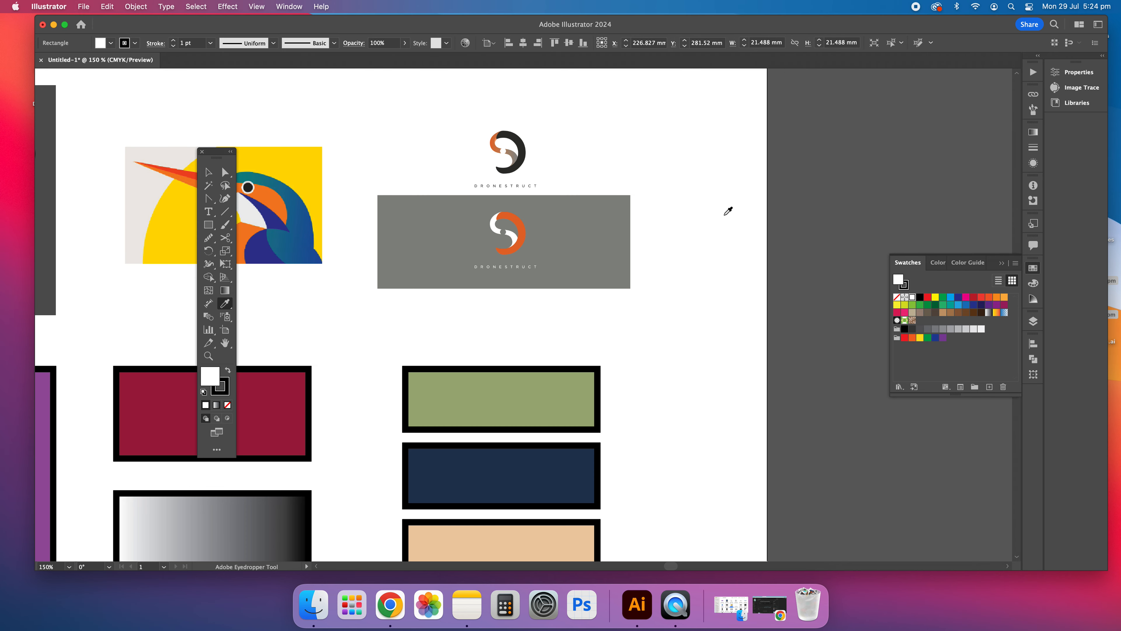
scroll(663, 212, "down", 1)
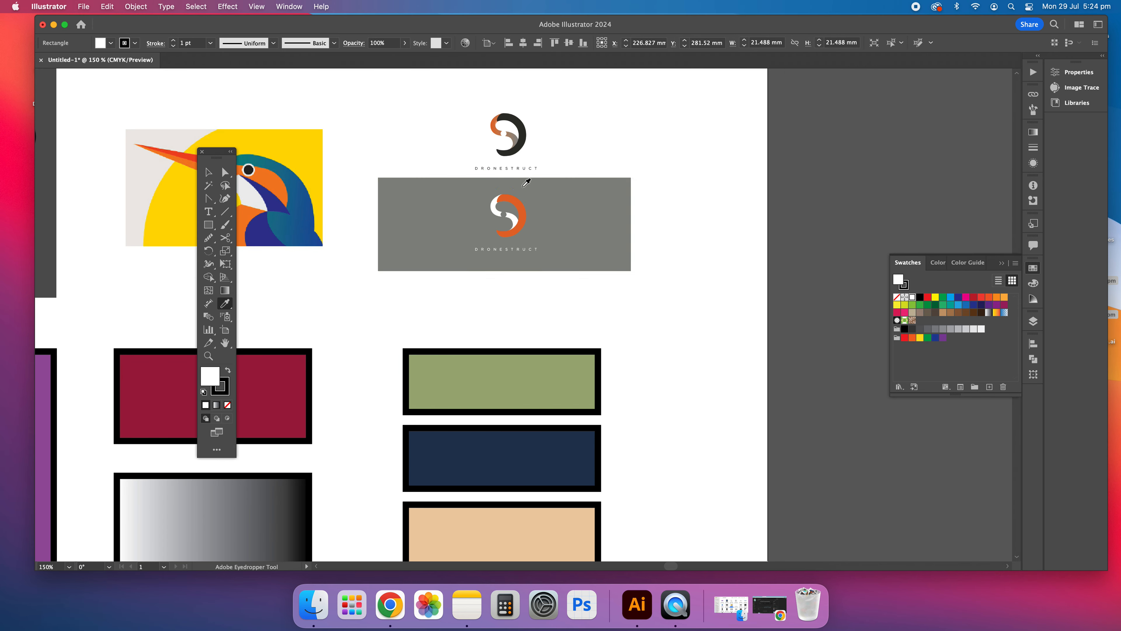
left_click(516, 195)
scroll(513, 205, "down", 10)
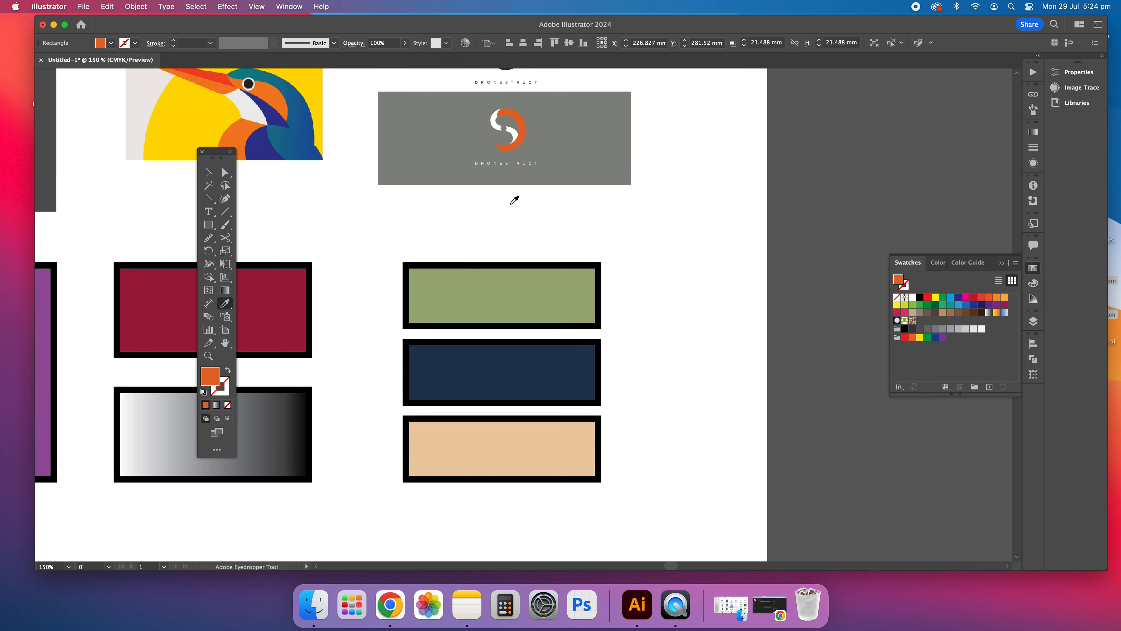
scroll(499, 230, "down", 10)
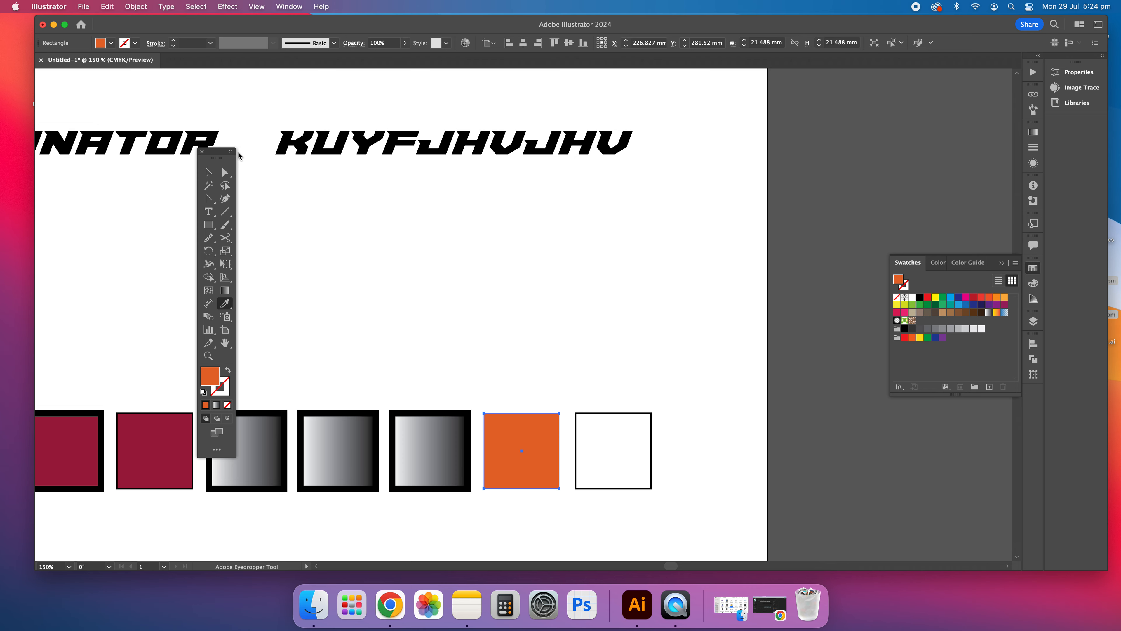
key("v")
scroll(722, 349, "up", 6)
left_click(722, 353)
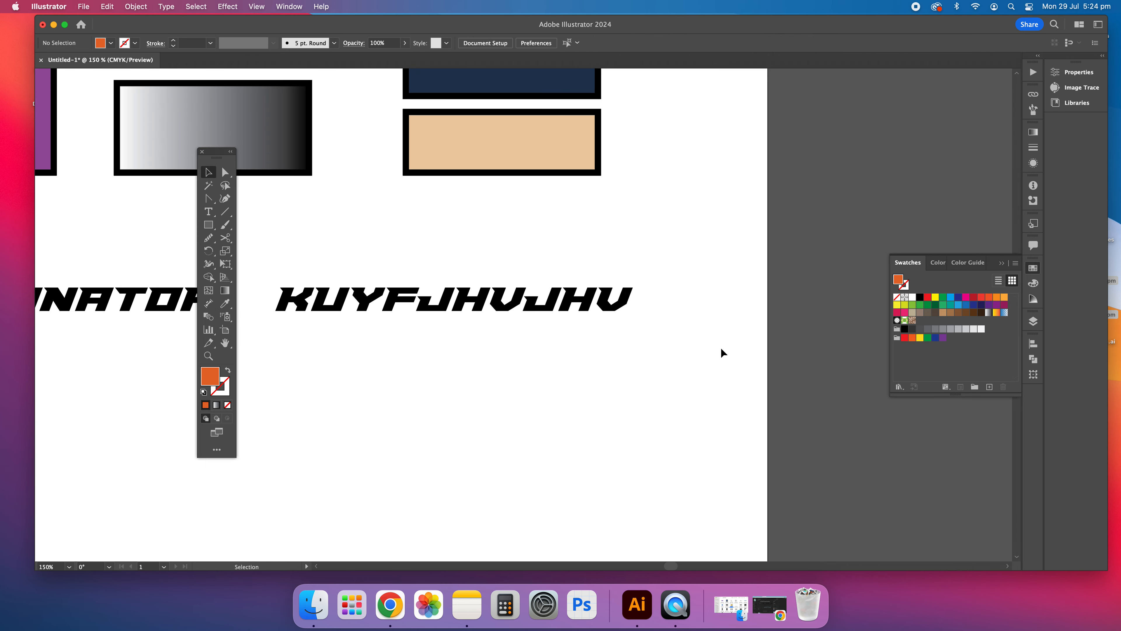
Step: Sample the dark blue from the kingfisher image with nothing selected and apply it to the ninth square
key("super+minus")
key("super+minus")
scroll(526, 304, "up", 3)
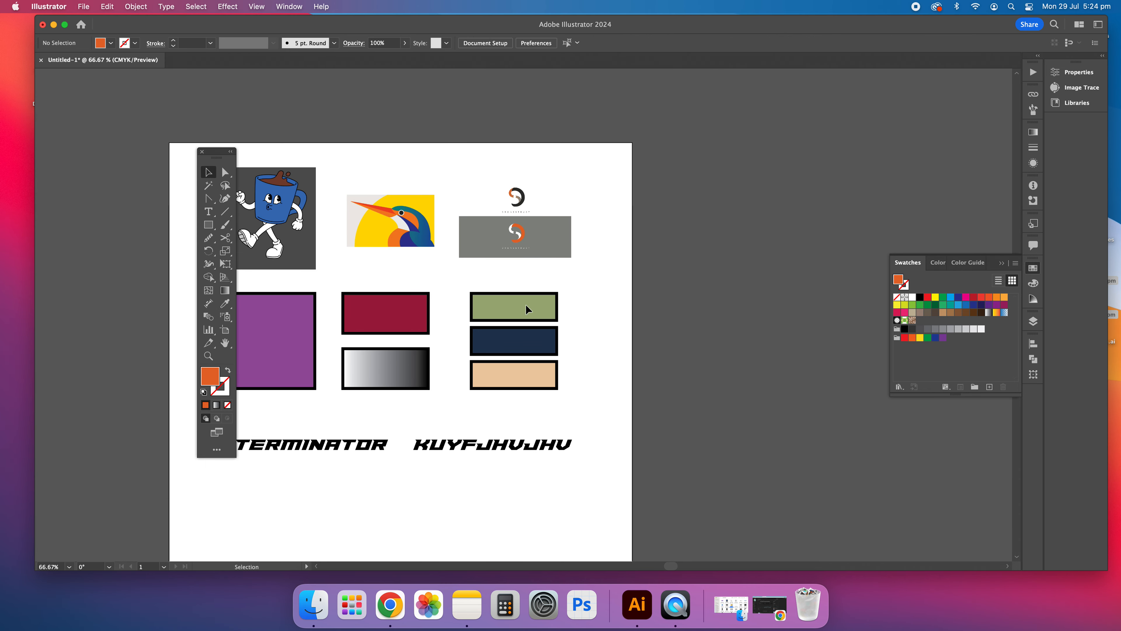
scroll(400, 216, "left", 3)
scroll(400, 216, "down", 1)
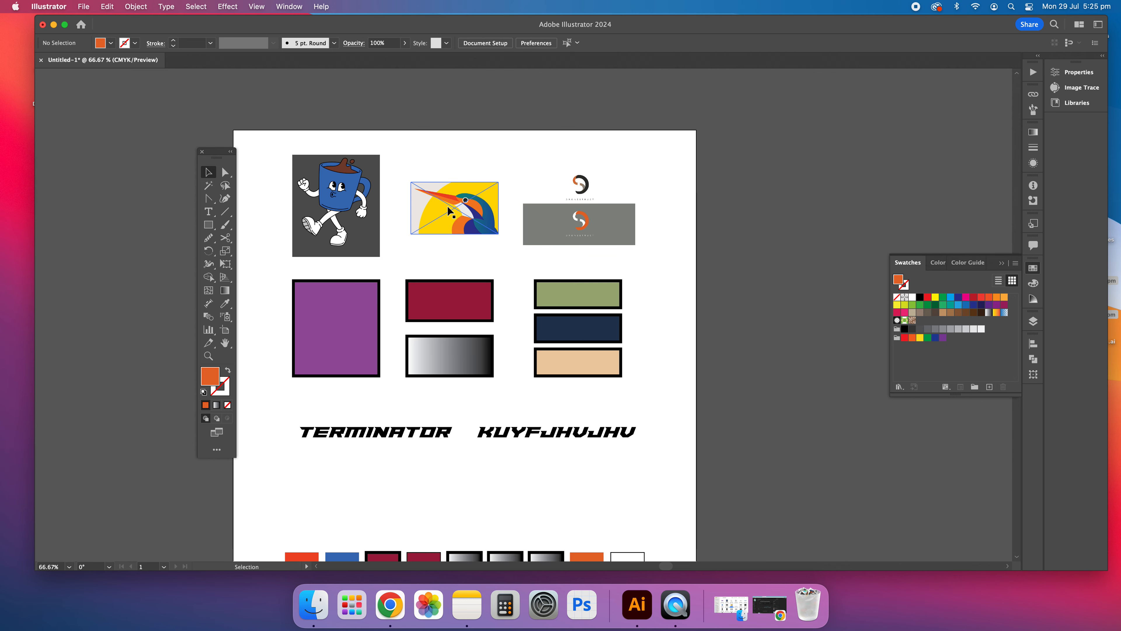
left_click(225, 304)
left_click(475, 225)
scroll(475, 225, "down", 5)
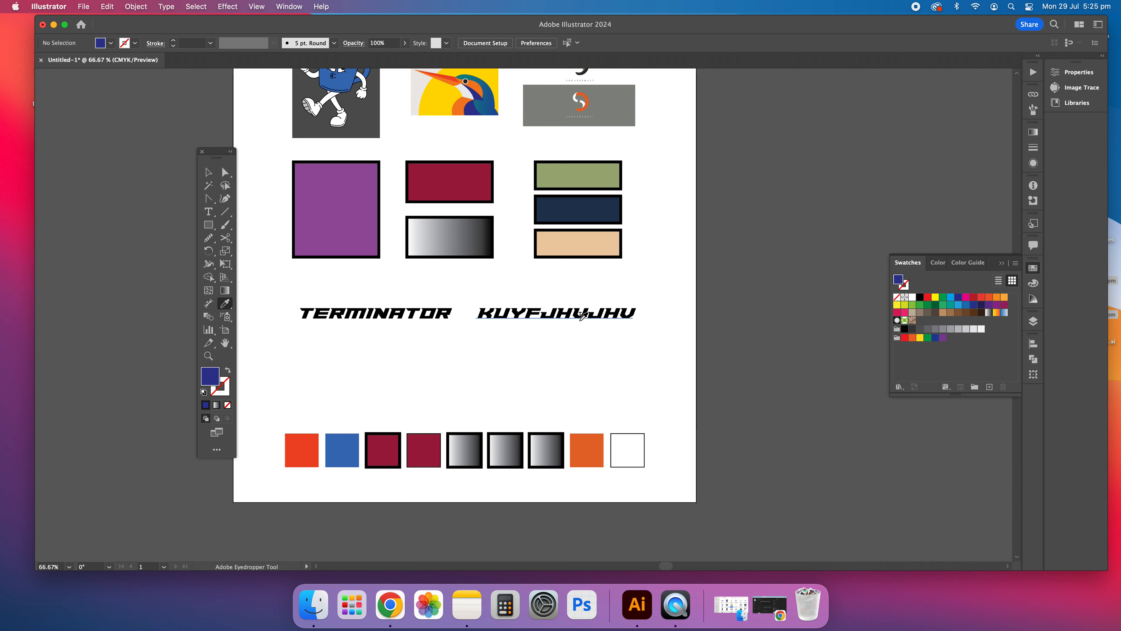
left_click(619, 445)
scroll(584, 344, "up", 3)
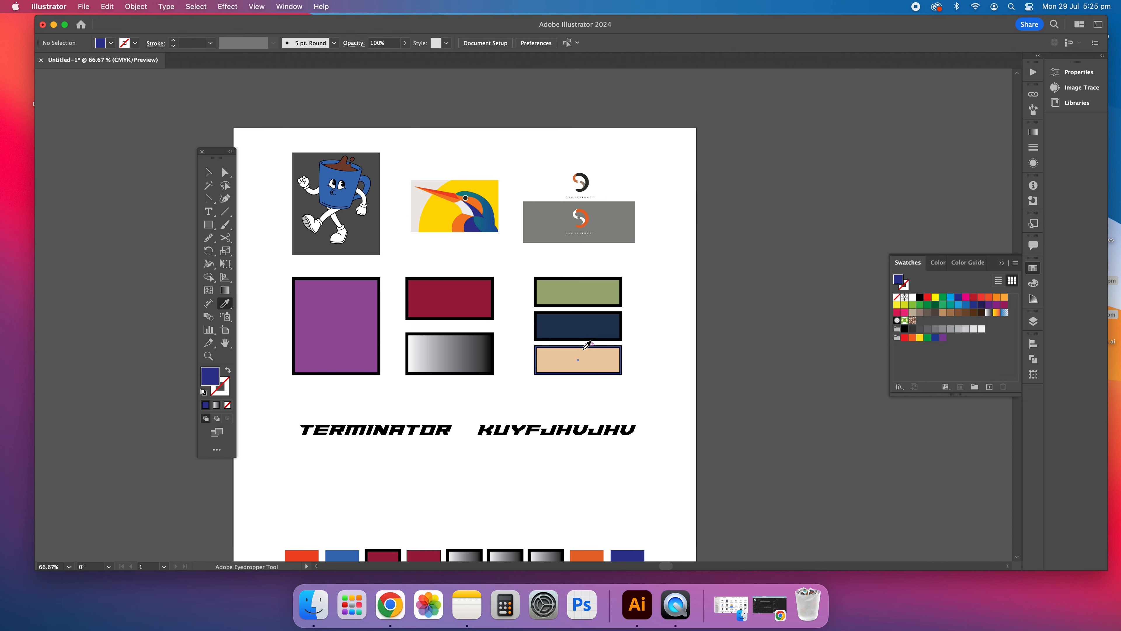
Step: Draw a wide dark blue rectangle of about 120 × 14 mm between the text and the row of squares
left_click(209, 173)
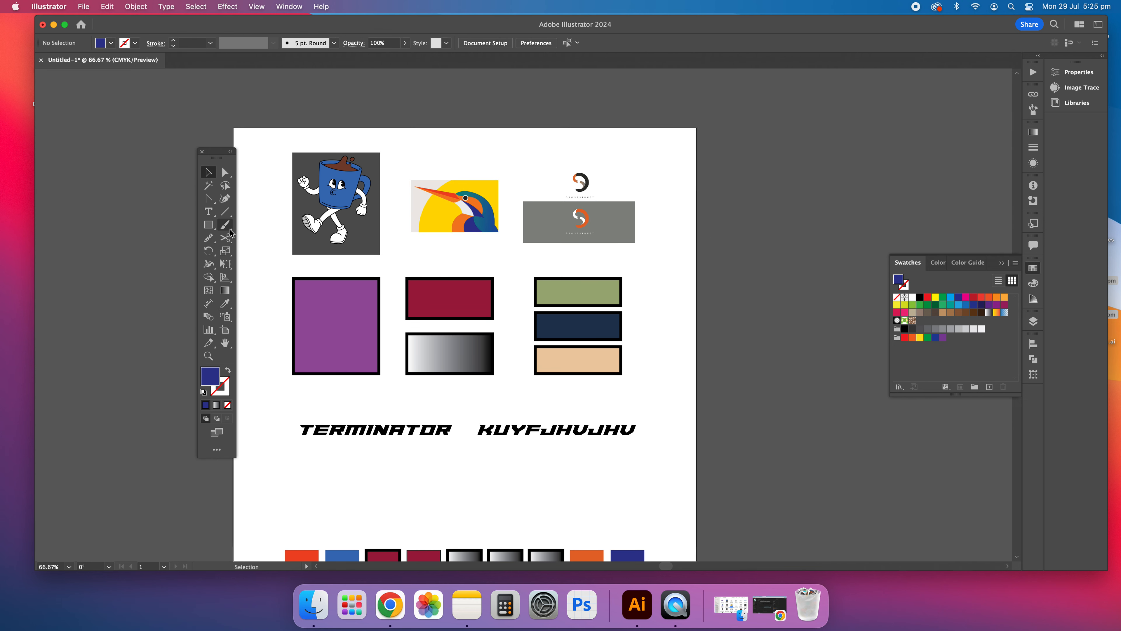
left_click(211, 227)
left_click_drag(445, 499, 633, 520)
key("v")
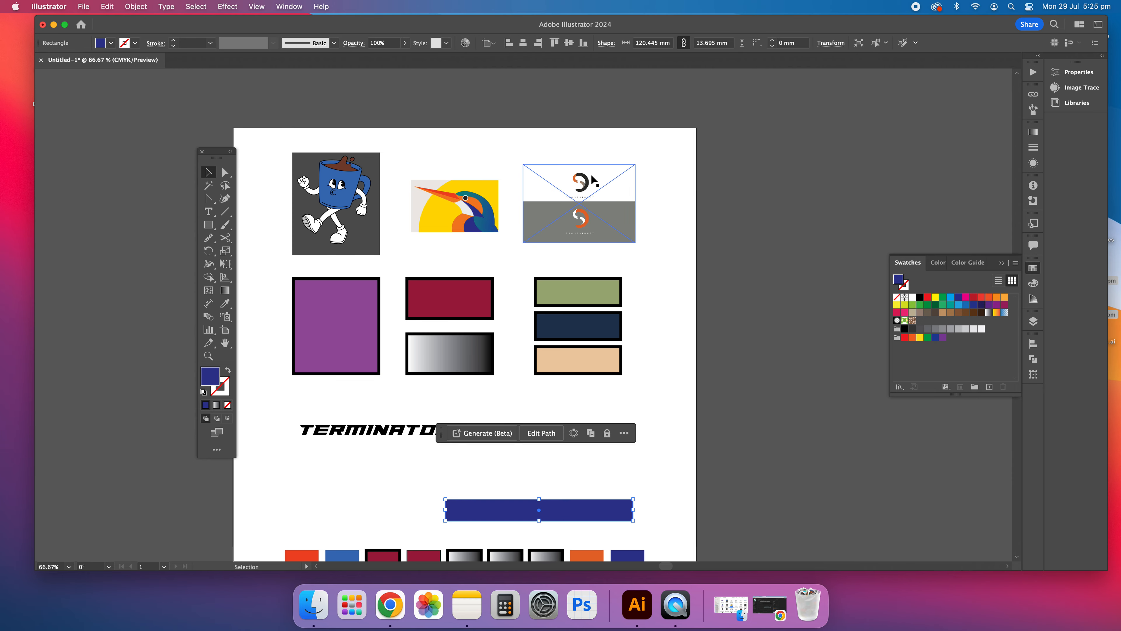
Step: Examine the colors of the logo on the white background up close, then view the whole artboard with nothing selected
scroll(594, 181, "up", 3)
scroll(578, 197, "up", 3)
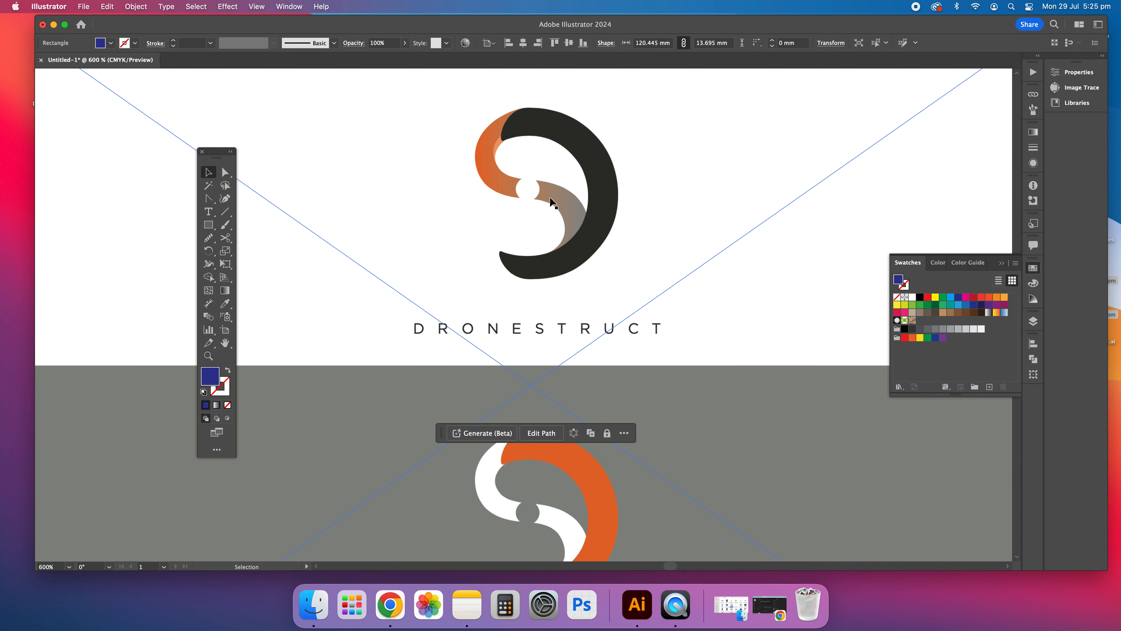
key("super+1")
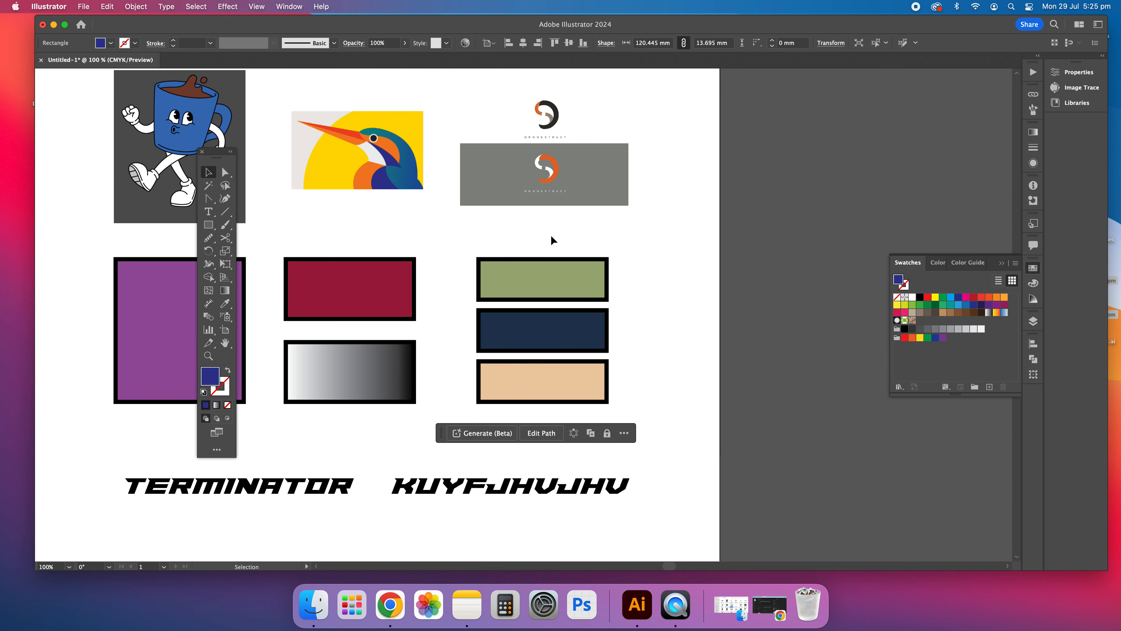
scroll(551, 235, "down", 5)
scroll(551, 220, "down", 2)
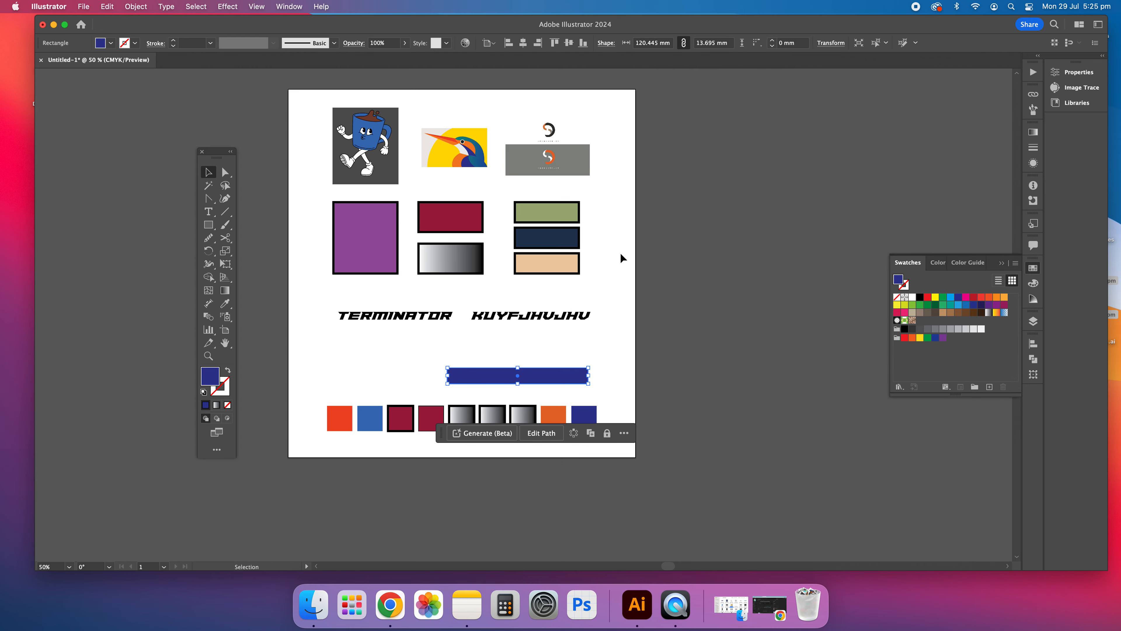
scroll(623, 248, "up", 2)
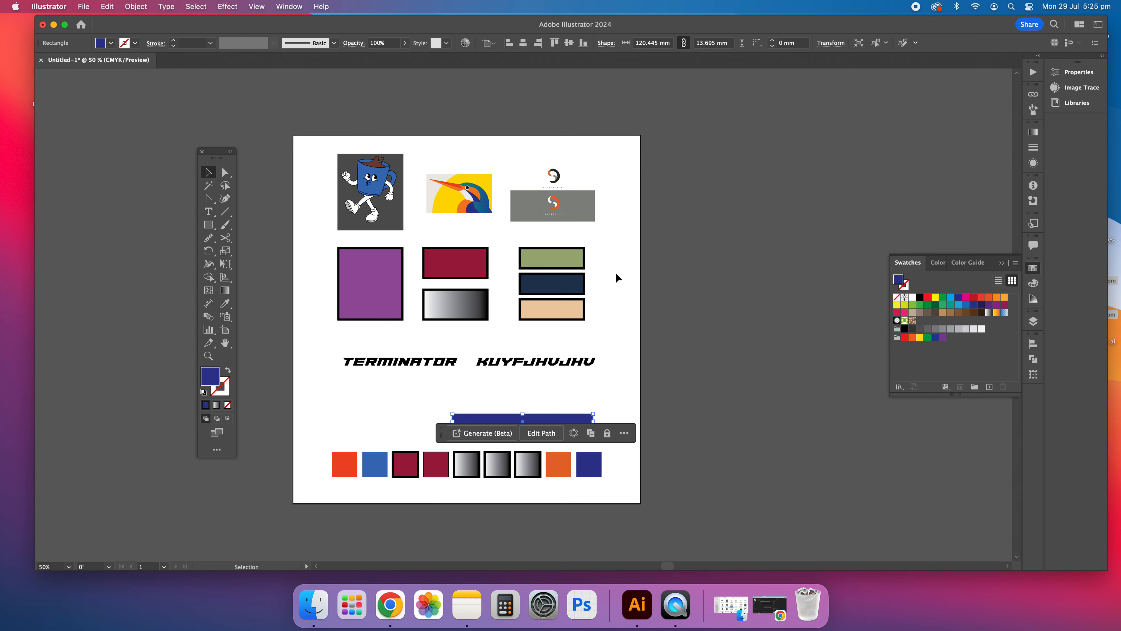
left_click(657, 493)
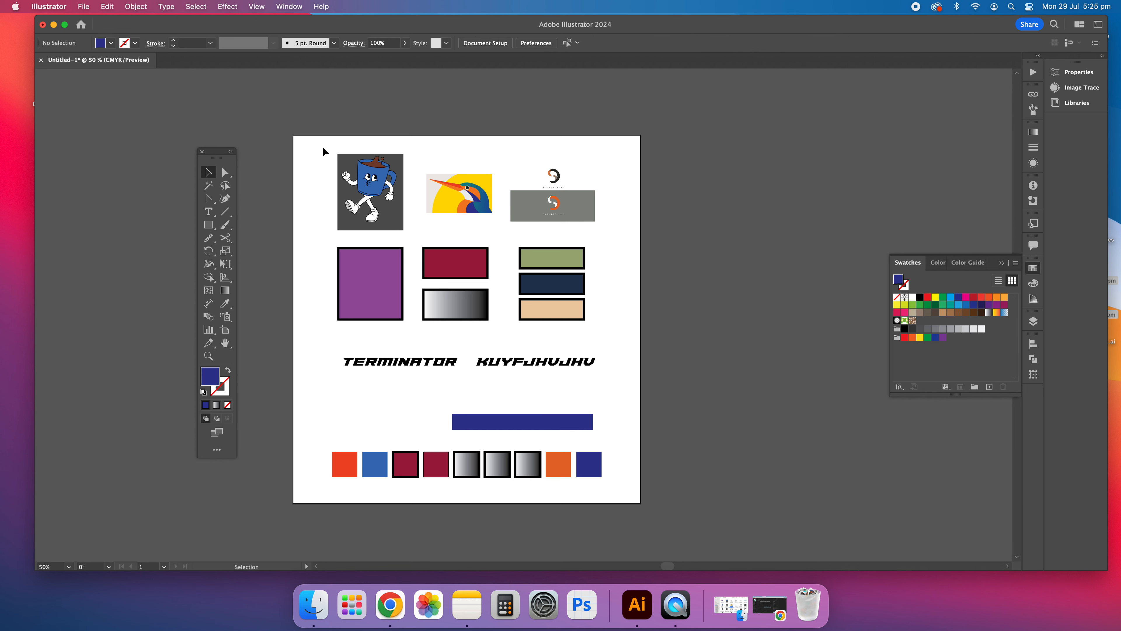
left_click_drag(227, 309, 304, 305)
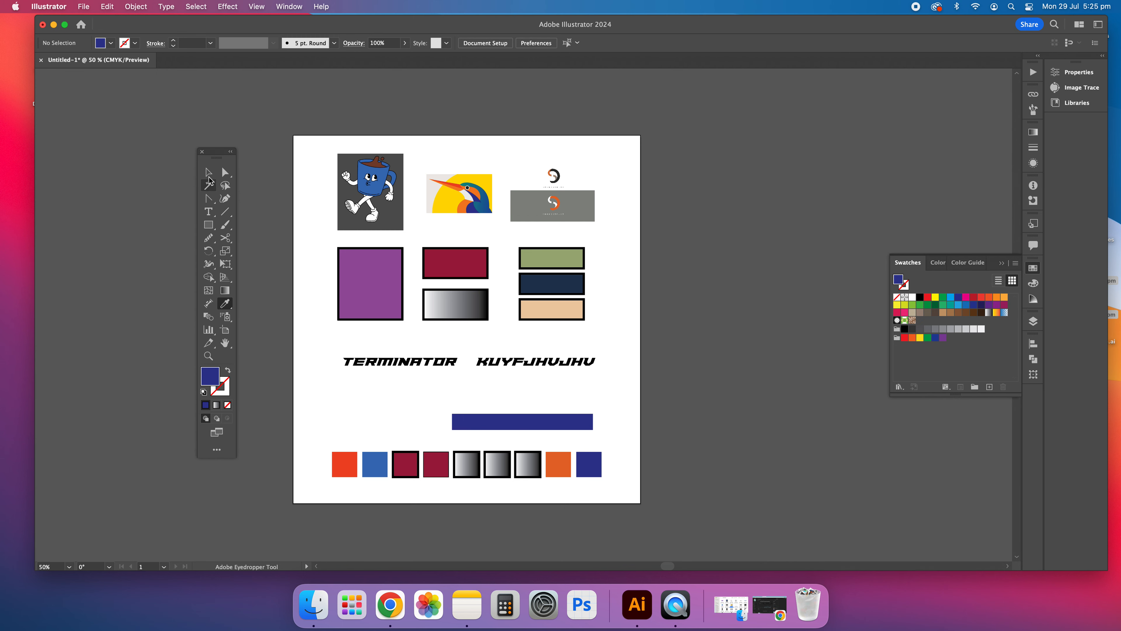
left_click(209, 173)
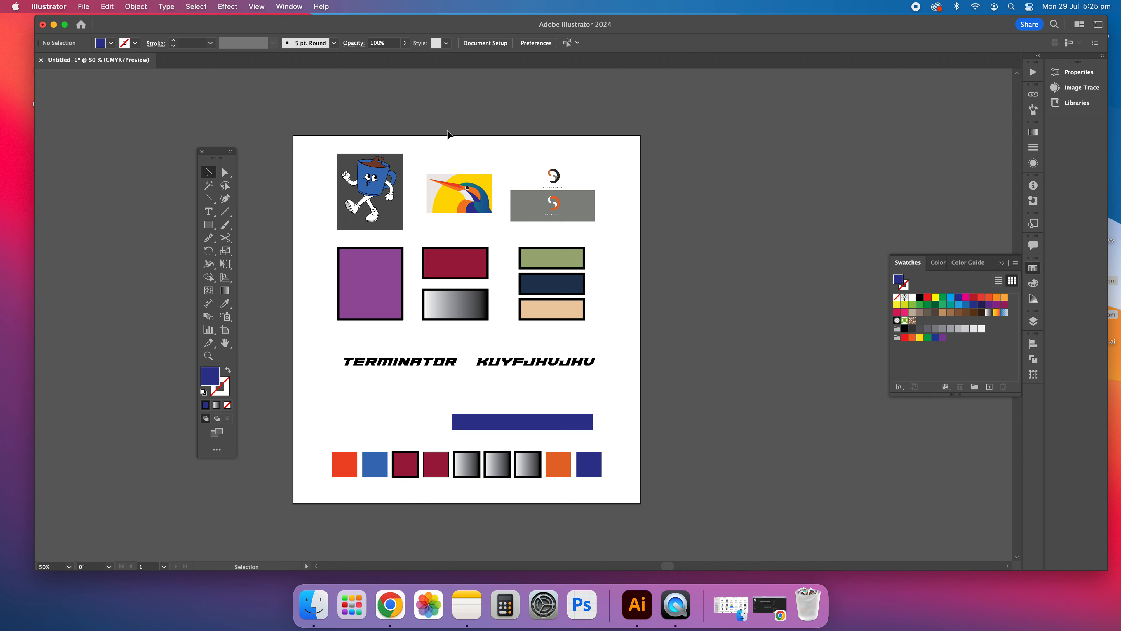